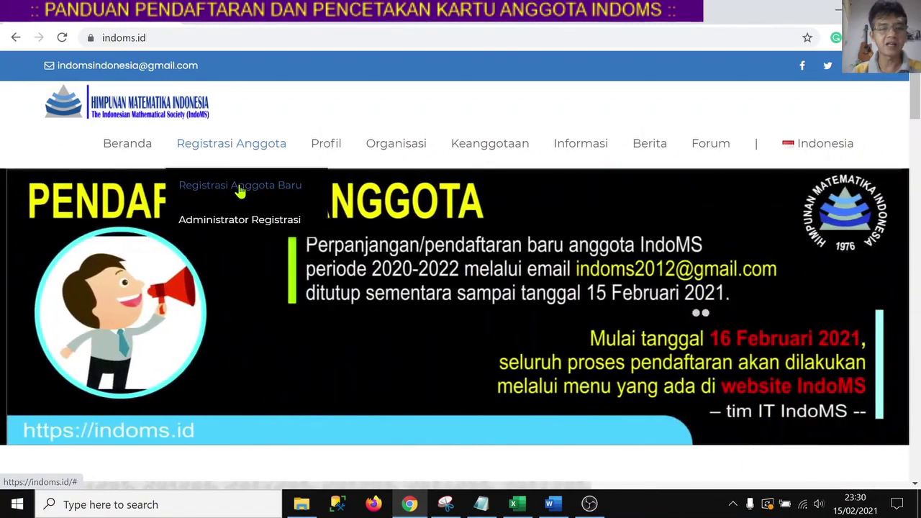
# Open Registrasi Anggota Baru from the IndoMS site's top menu.
pyautogui.click(256, 21)
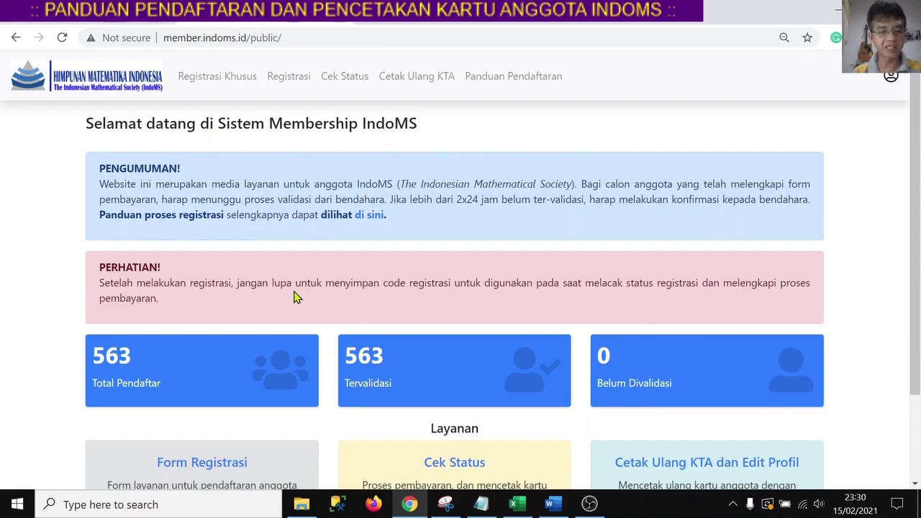
pyautogui.scroll(-1, 252, 357)
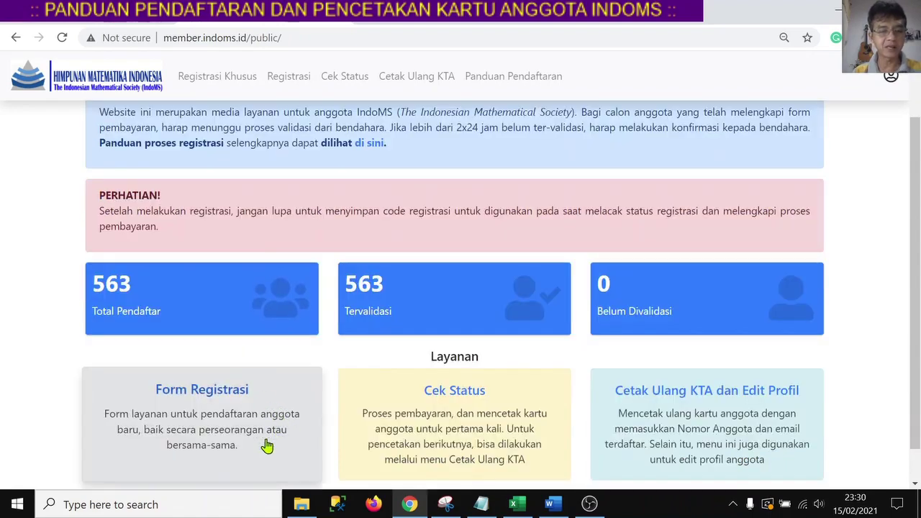
# Open Form Registrasi and enter the applicant's full name with titles.
pyautogui.click(193, 396)
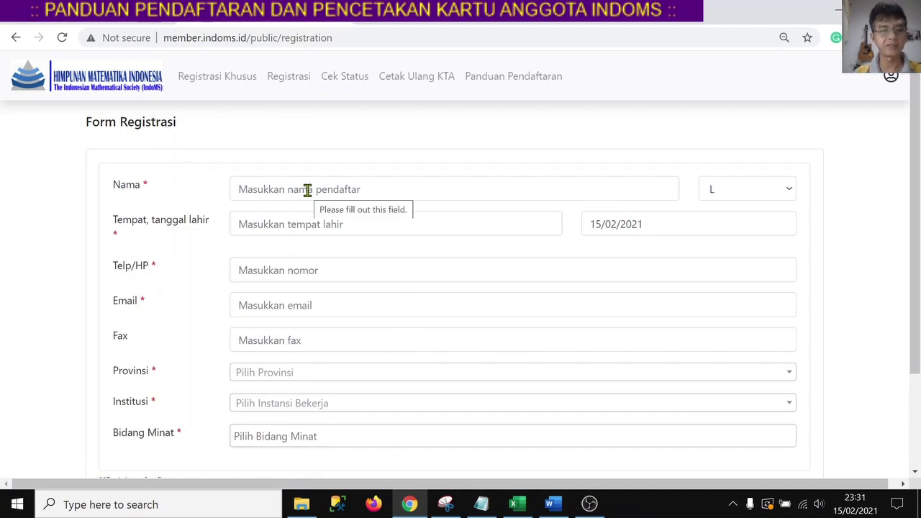
pyautogui.click(308, 190)
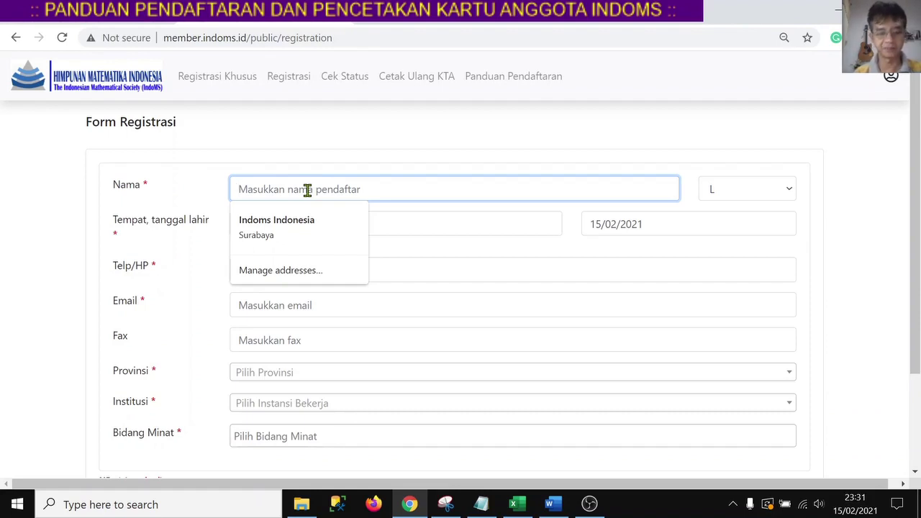
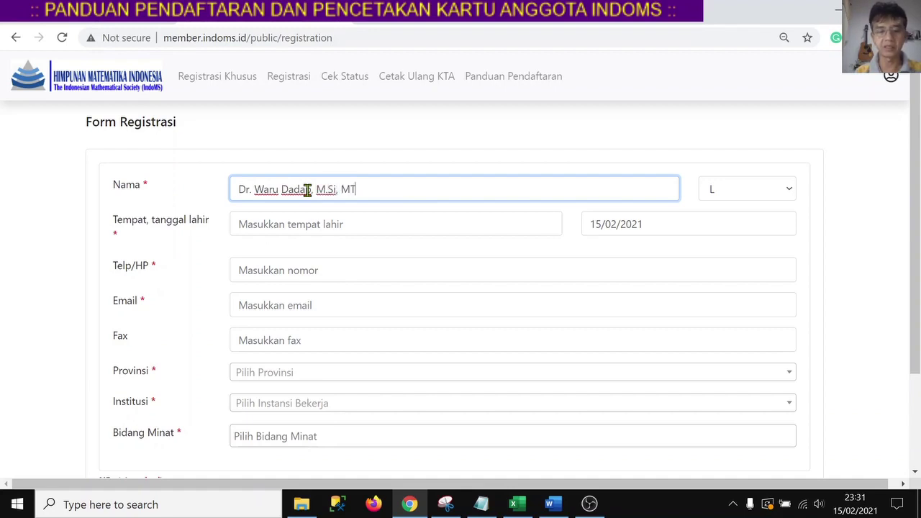
# Keep gender as L and enter birthplace Ponorogo.
pyautogui.click(787, 193)
pyautogui.click(729, 210)
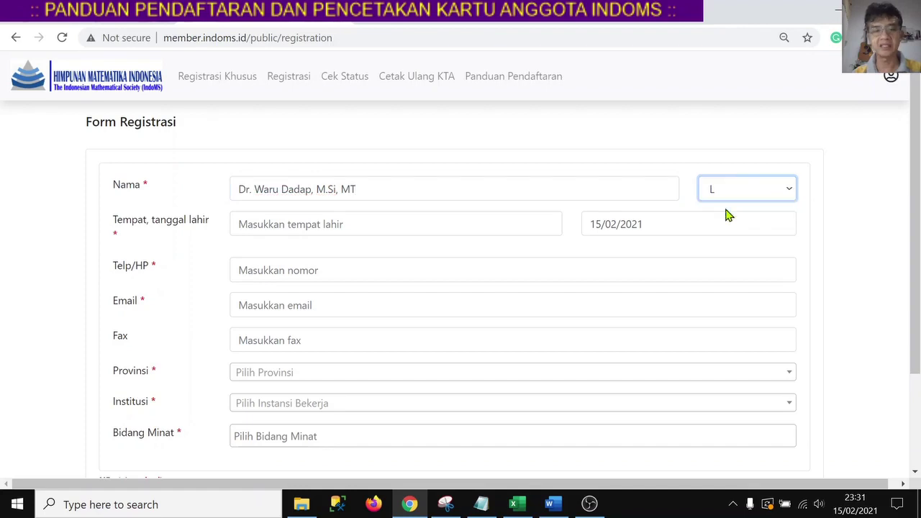
pyautogui.click(349, 225)
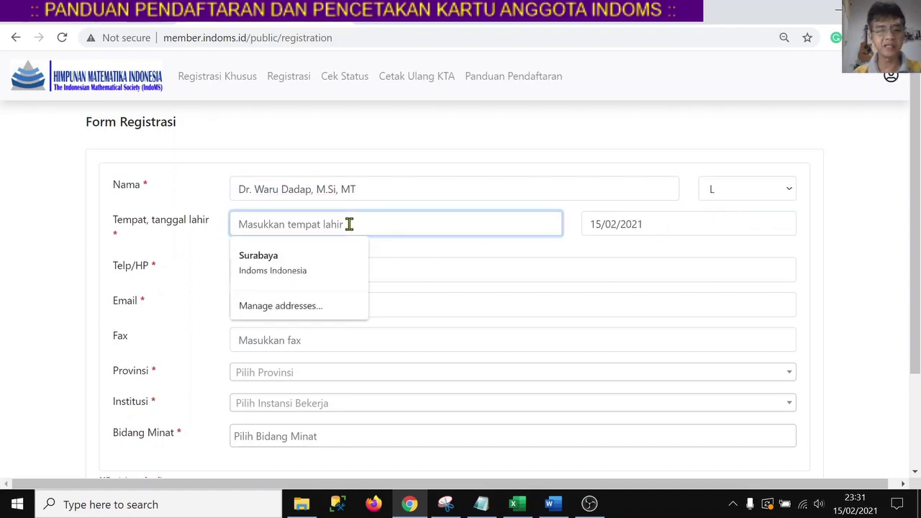
pyautogui.write('Ponorogo')
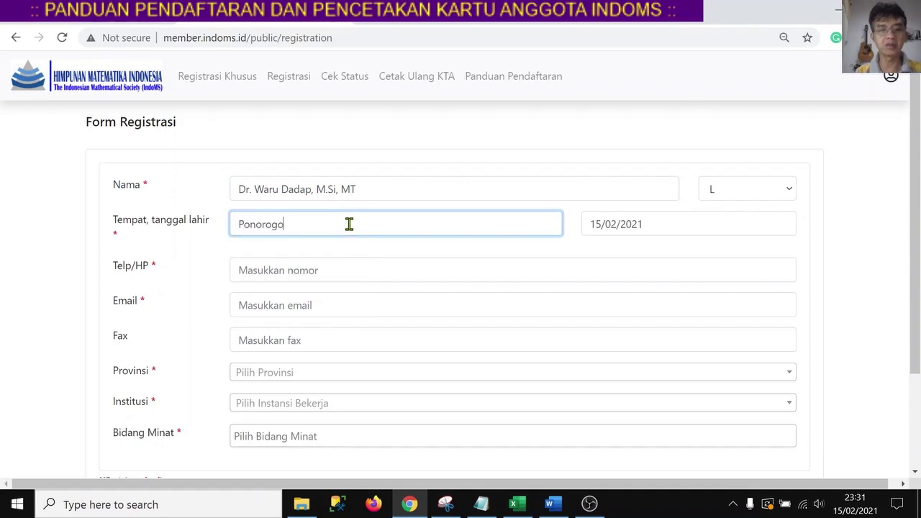
# Change the birth date to 10/03/1980.
pyautogui.click(599, 223)
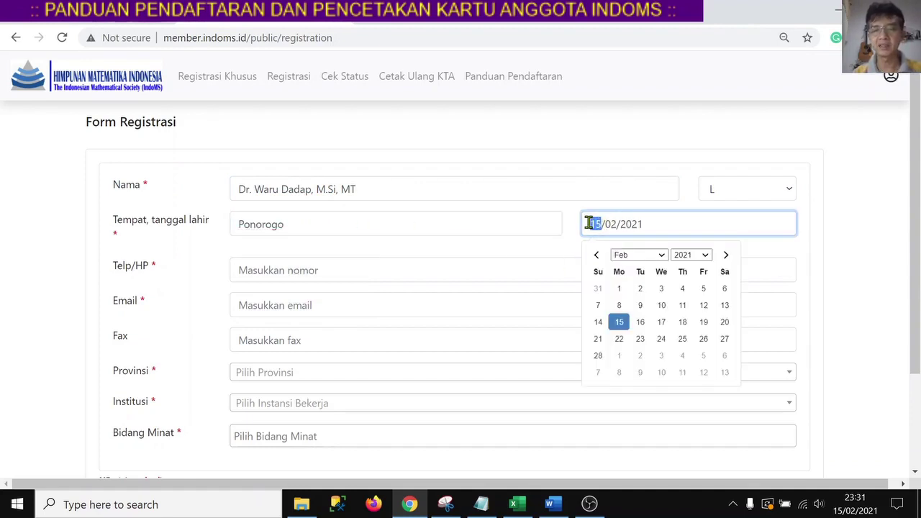
pyautogui.write('10')
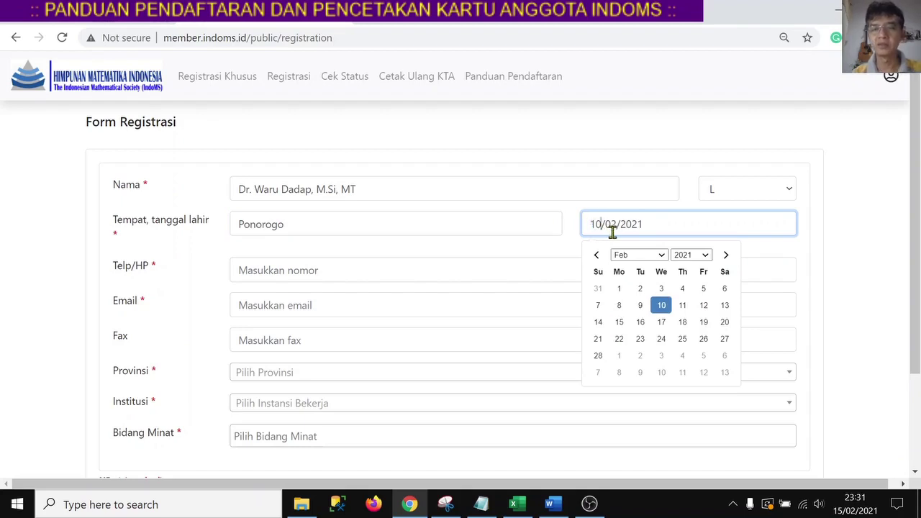
pyautogui.click(617, 226)
pyautogui.press('BackSpace')
pyautogui.write('3')
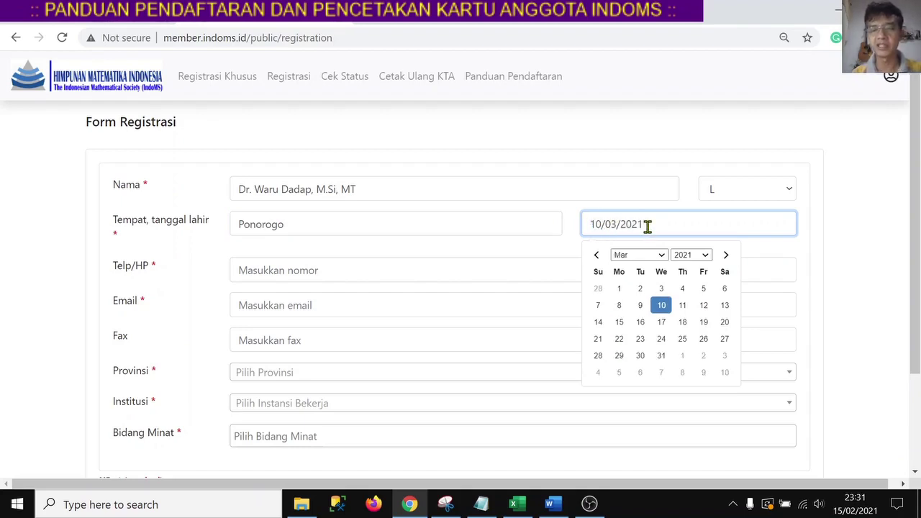
pyautogui.click(713, 223)
pyautogui.press('BackSpace')
pyautogui.press('BackSpace')
pyautogui.press('BackSpace')
pyautogui.press('BackSpace')
pyautogui.write('1980')
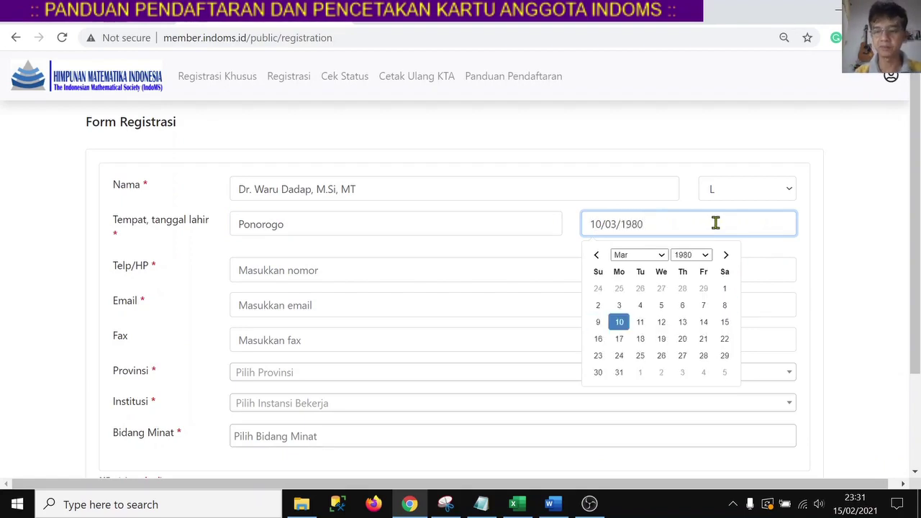
pyautogui.press('Return')
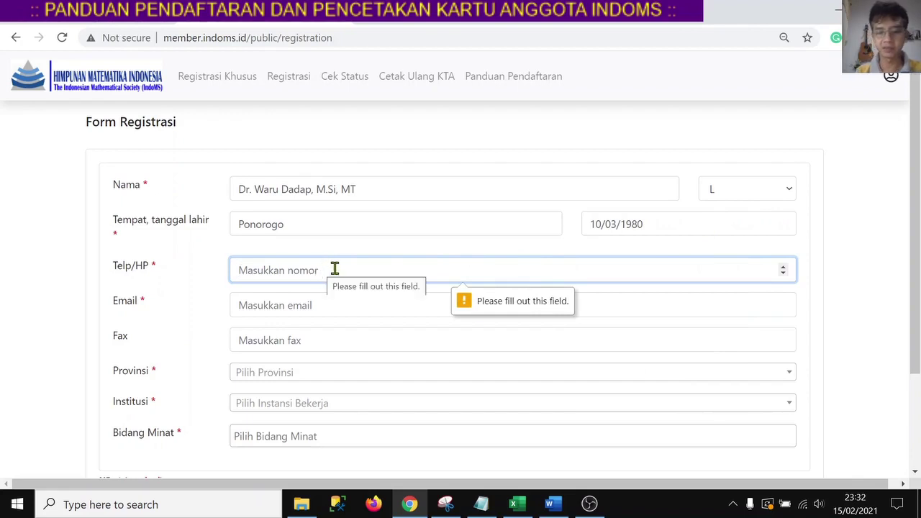
# Enter the applicant's phone number in Telp/HP and e-mail address in Email.
pyautogui.write('0812345678')
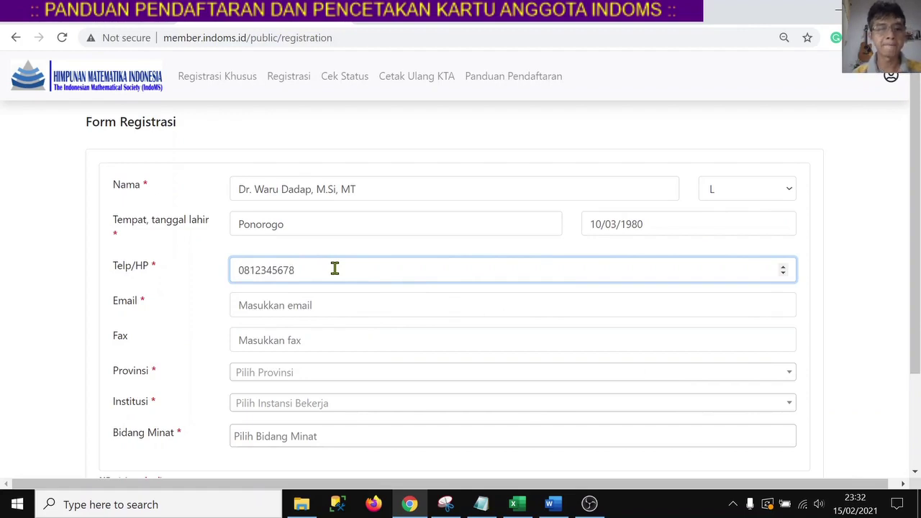
pyautogui.click(333, 306)
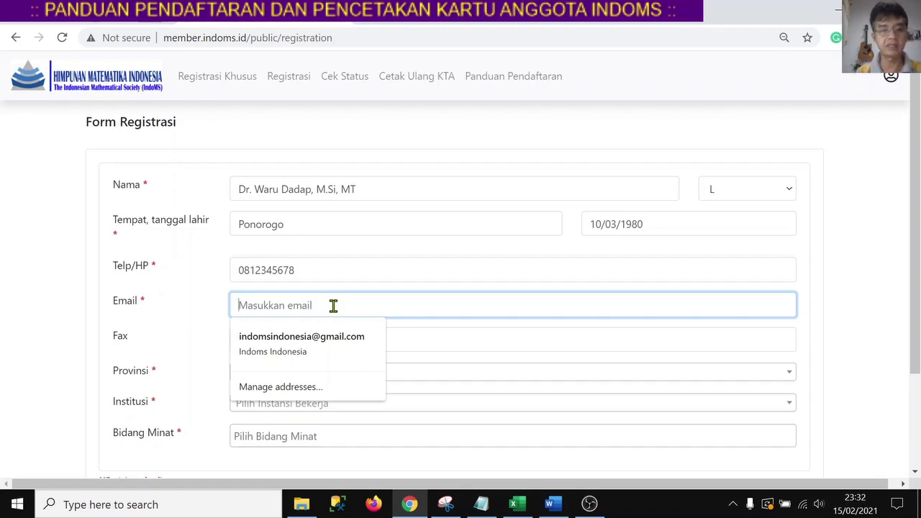
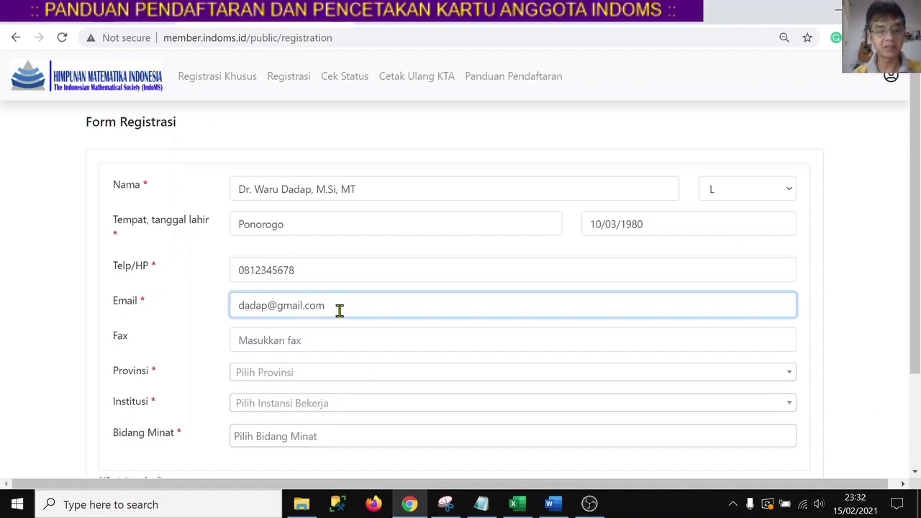
pyautogui.scroll(-1, 340, 310)
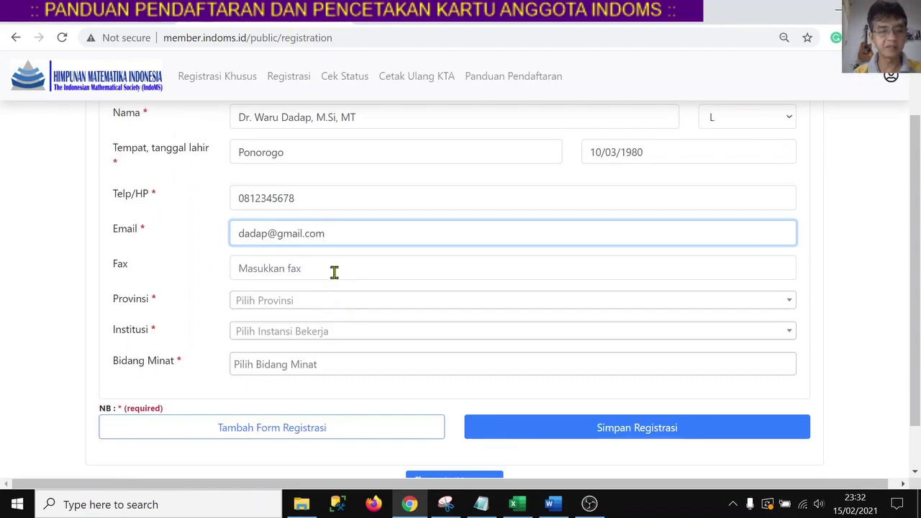
pyautogui.click(334, 272)
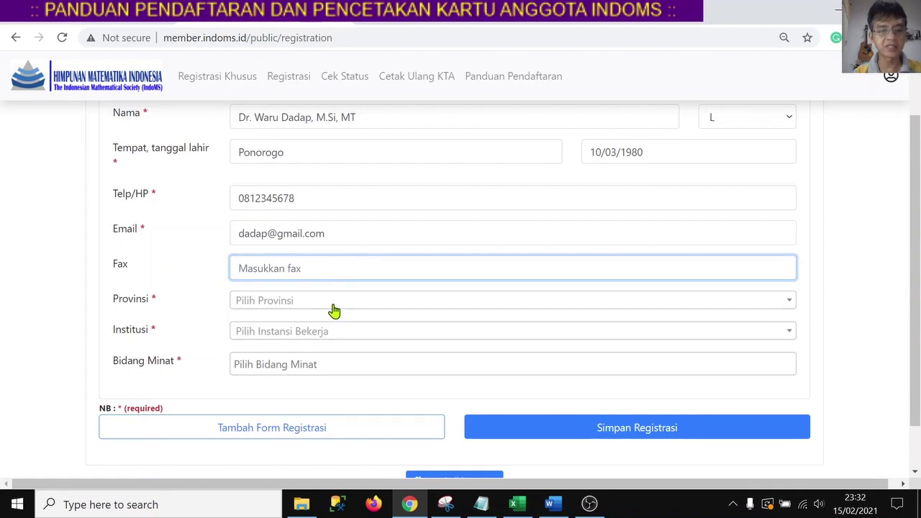
# Set Provinsi to Provinsi Papua.
pyautogui.click(334, 300)
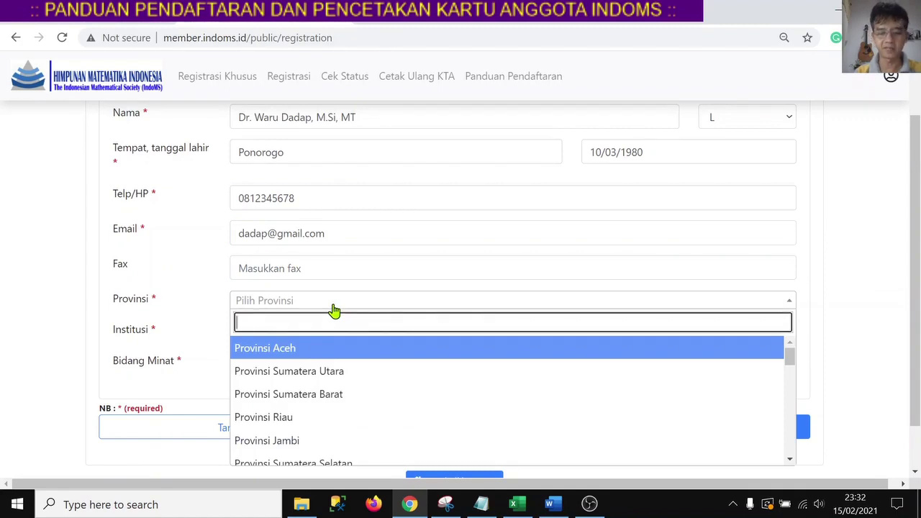
pyautogui.write('pa')
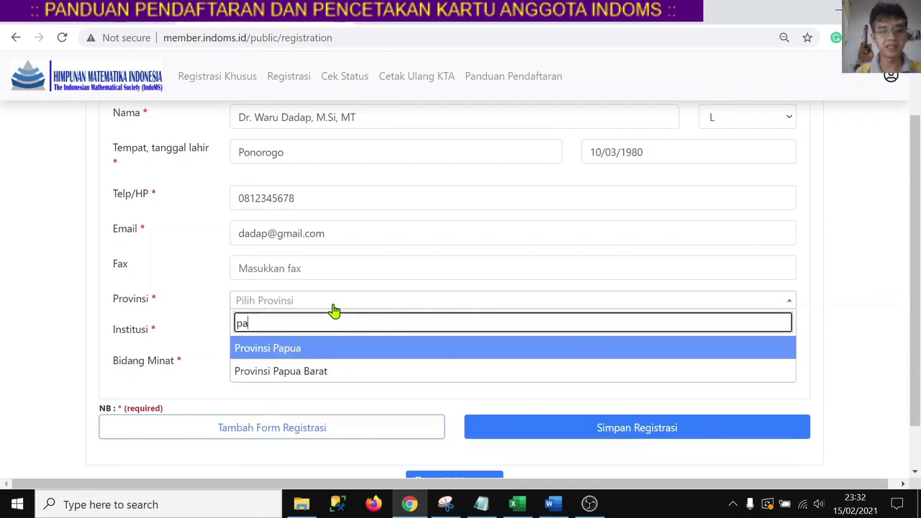
pyautogui.click(331, 351)
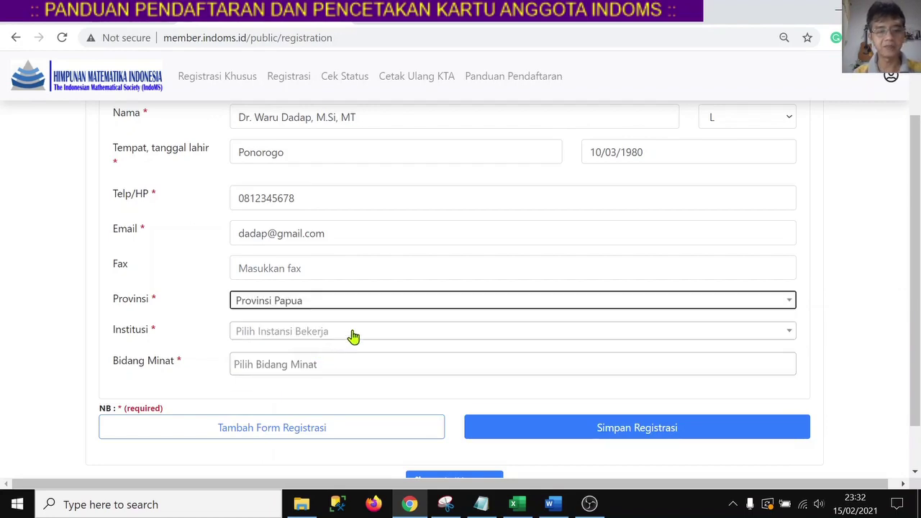
# Set Institusi to Universitas Cendrawasih, Jayapura.
pyautogui.click(350, 336)
pyautogui.write('cendr')
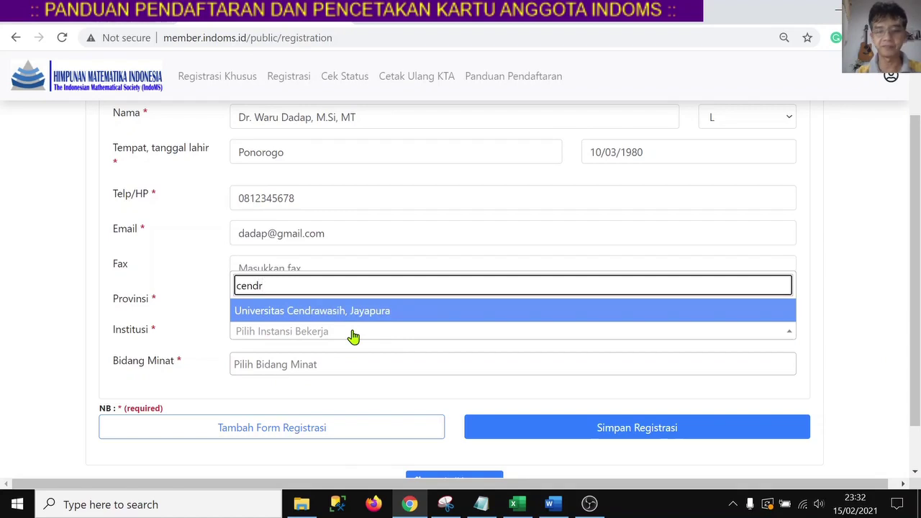
pyautogui.press('Return')
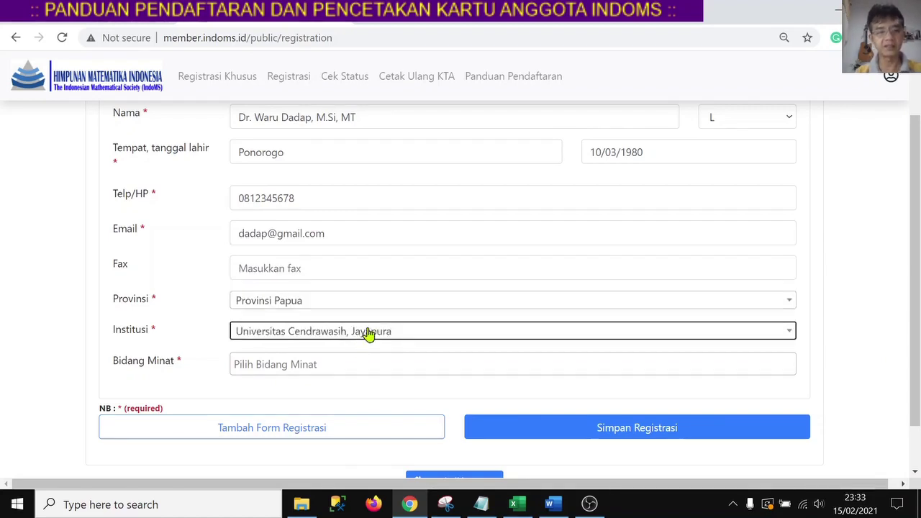
pyautogui.click(331, 363)
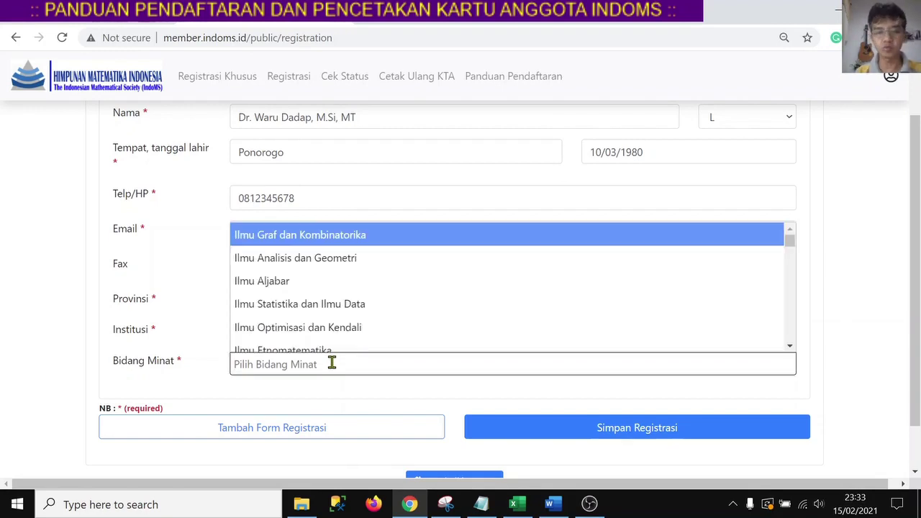
# Add Ilmu Graf dan Kombinatorika and Ilmu Analisis dan Geometri under Bidang Minat.
pyautogui.scroll(-2, 350, 247)
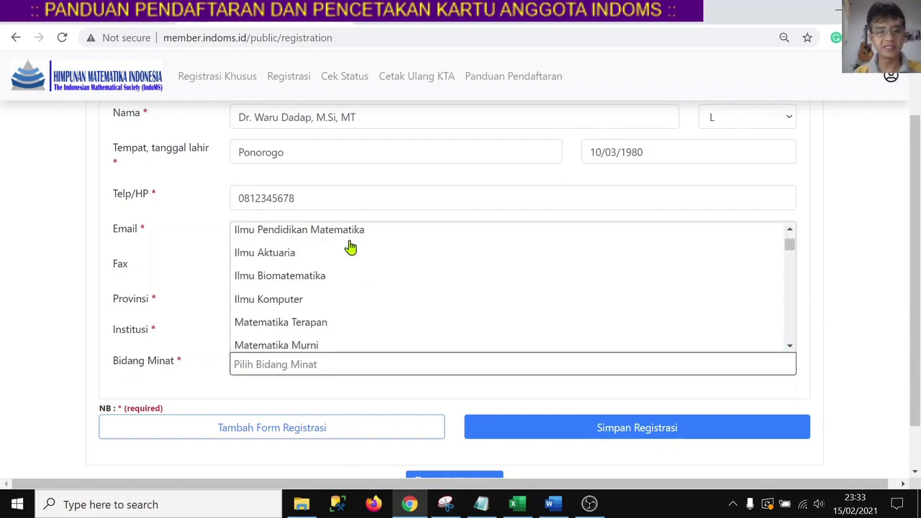
pyautogui.scroll(-5, 339, 271)
pyautogui.scroll(-6, 341, 308)
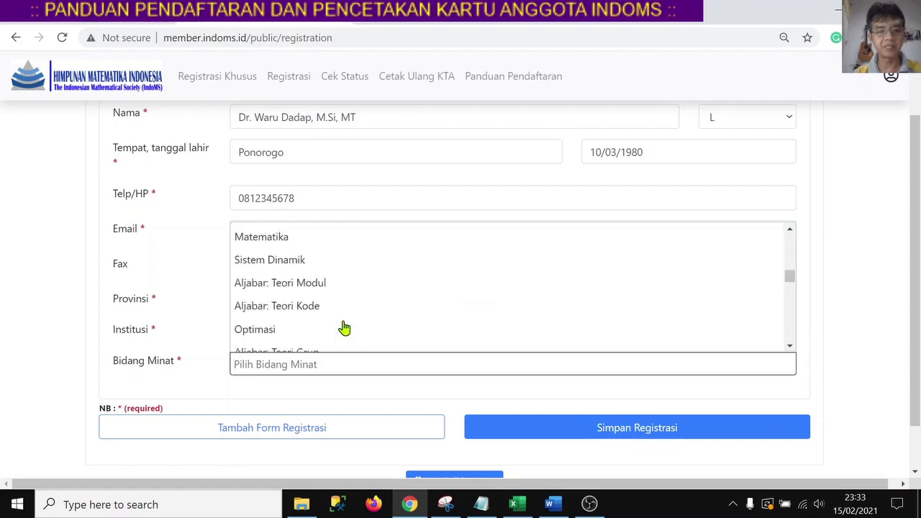
pyautogui.scroll(-6, 344, 329)
pyautogui.scroll(-7, 344, 329)
pyautogui.scroll(-6, 344, 328)
pyautogui.scroll(15, 344, 328)
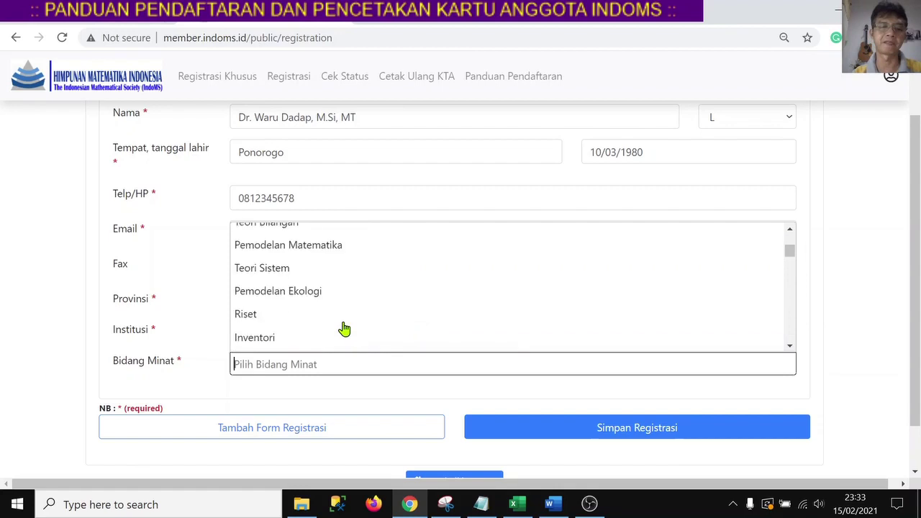
pyautogui.scroll(3, 344, 328)
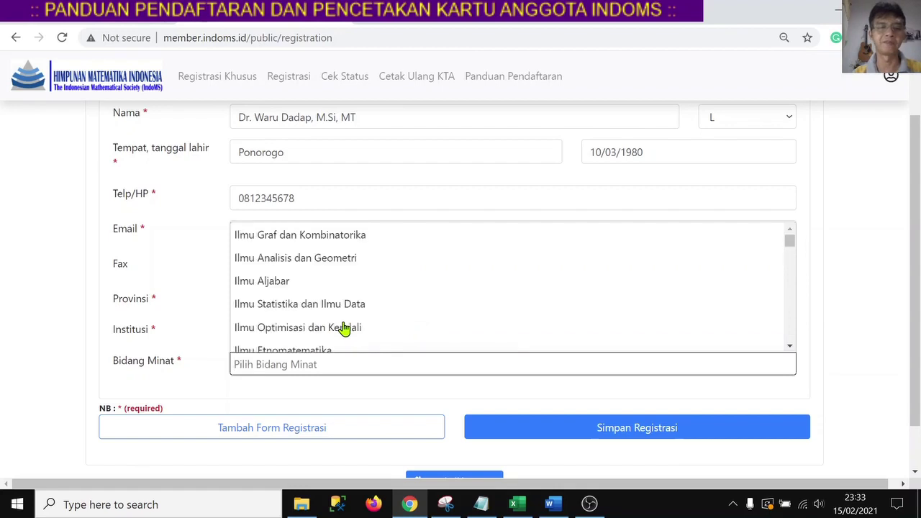
pyautogui.click(329, 244)
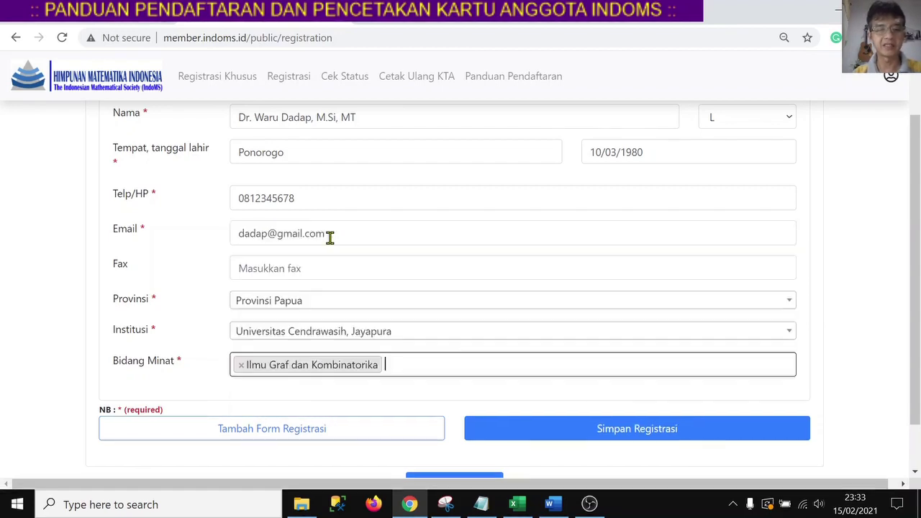
pyautogui.click(398, 365)
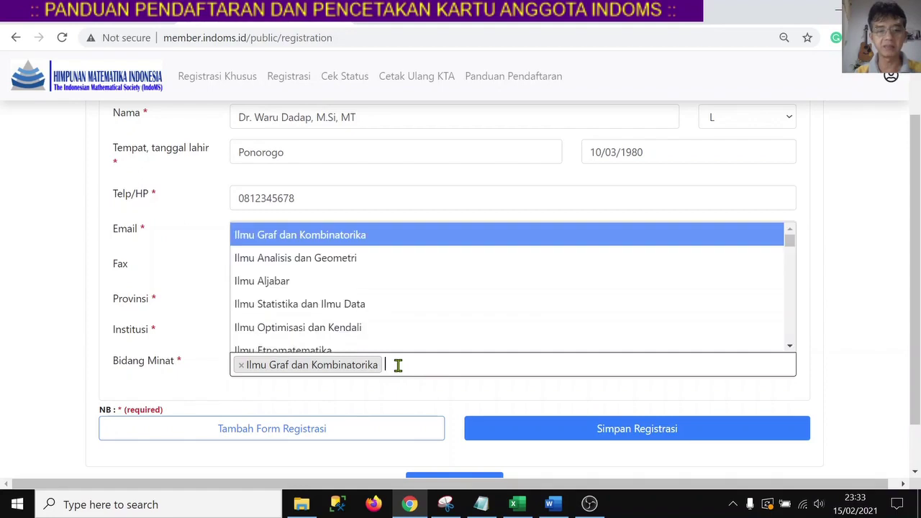
pyautogui.click(366, 269)
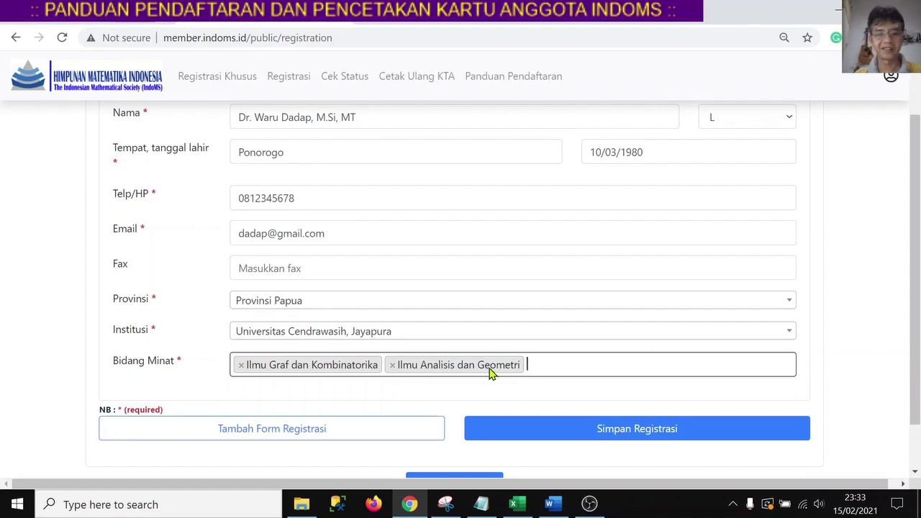
pyautogui.scroll(-1, 489, 368)
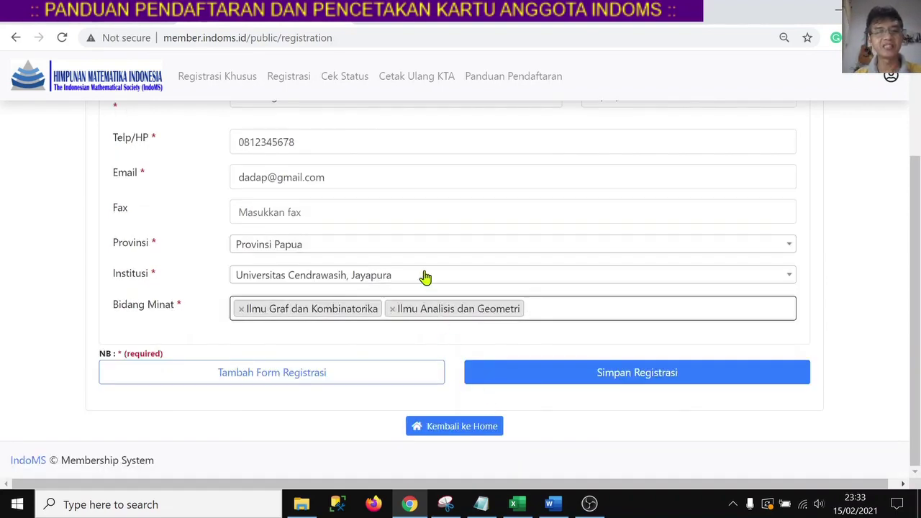
pyautogui.scroll(1, 424, 277)
pyautogui.scroll(-2, 425, 277)
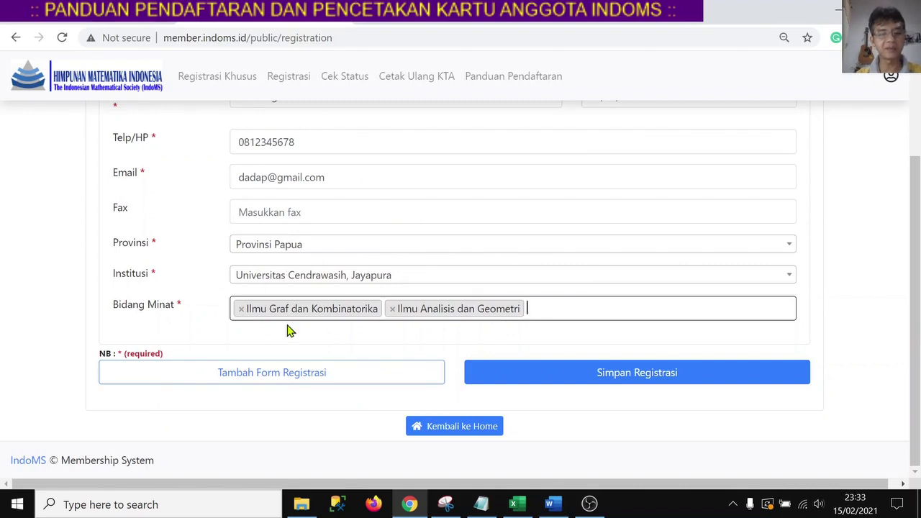
pyautogui.click(261, 382)
pyautogui.scroll(-2, 262, 382)
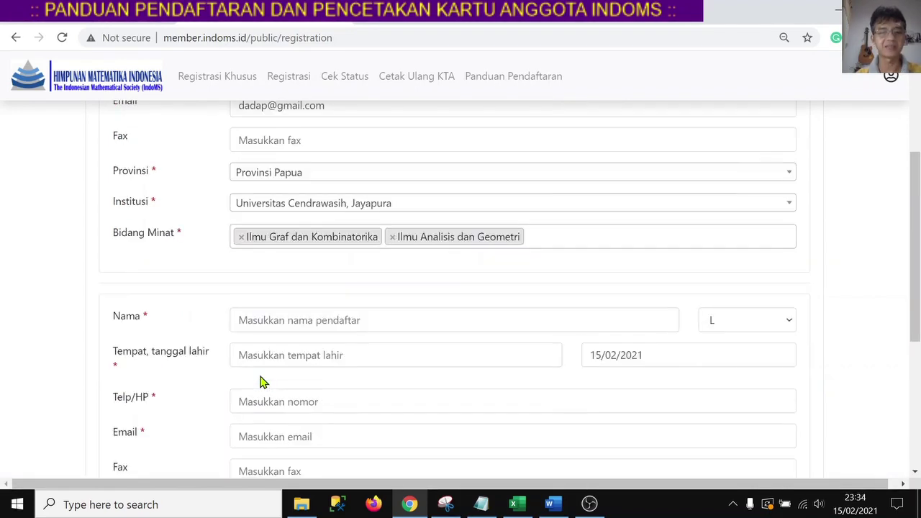
pyautogui.scroll(-1, 261, 382)
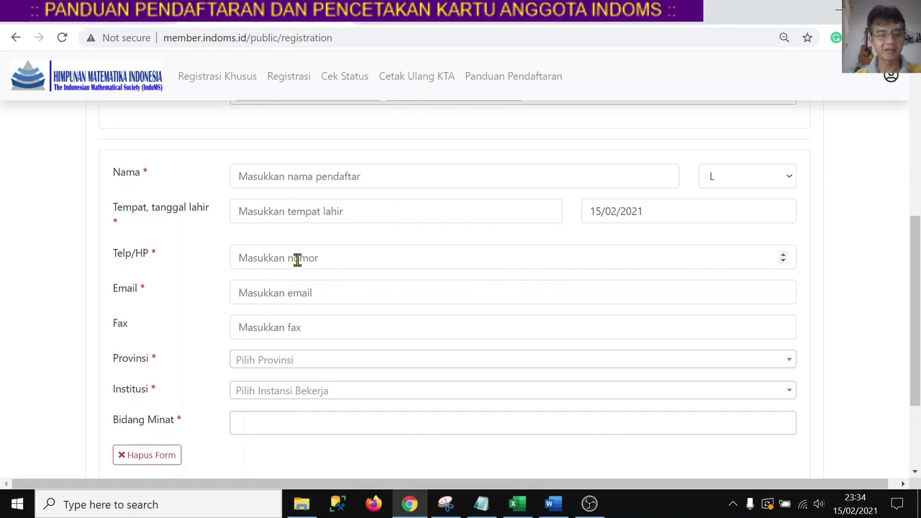
pyautogui.scroll(-1, 298, 262)
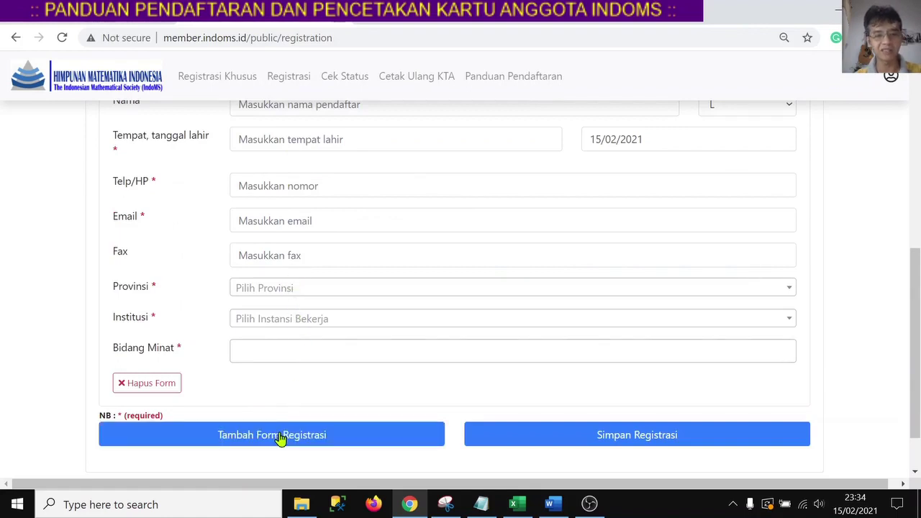
pyautogui.scroll(1, 314, 344)
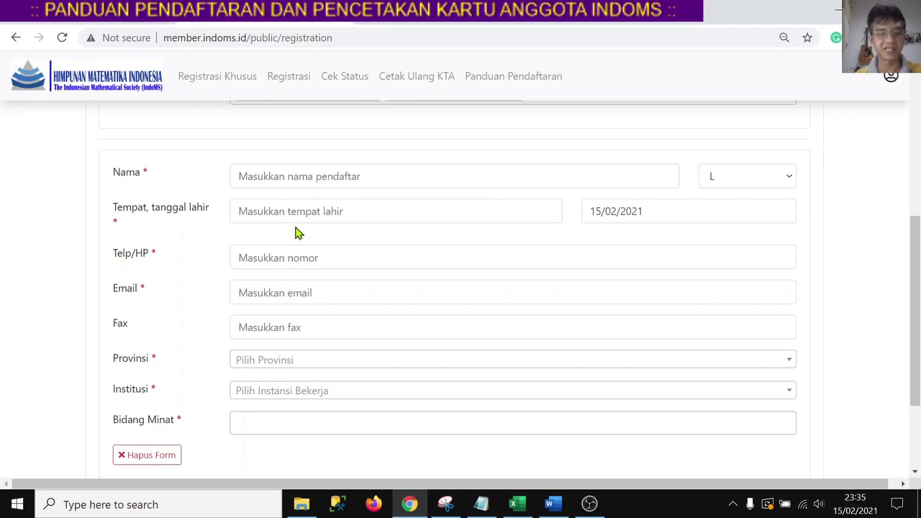
pyautogui.scroll(-2, 278, 296)
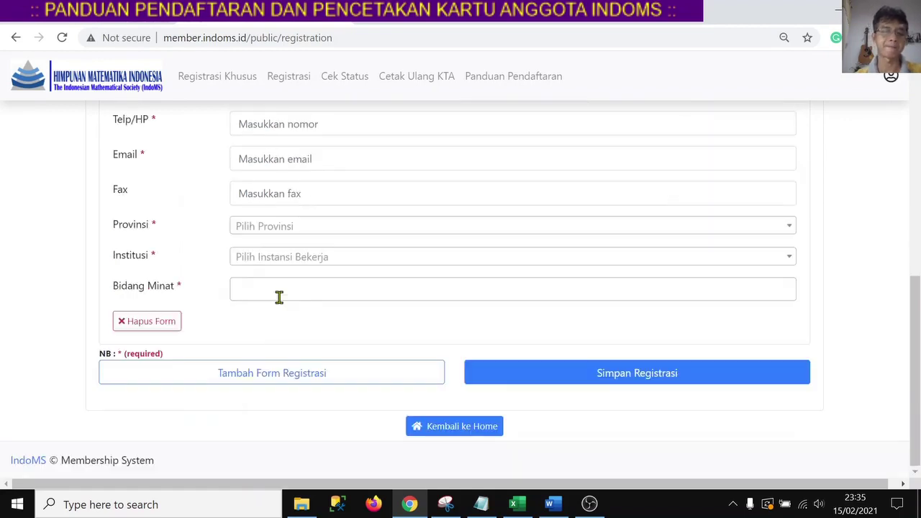
pyautogui.click(165, 327)
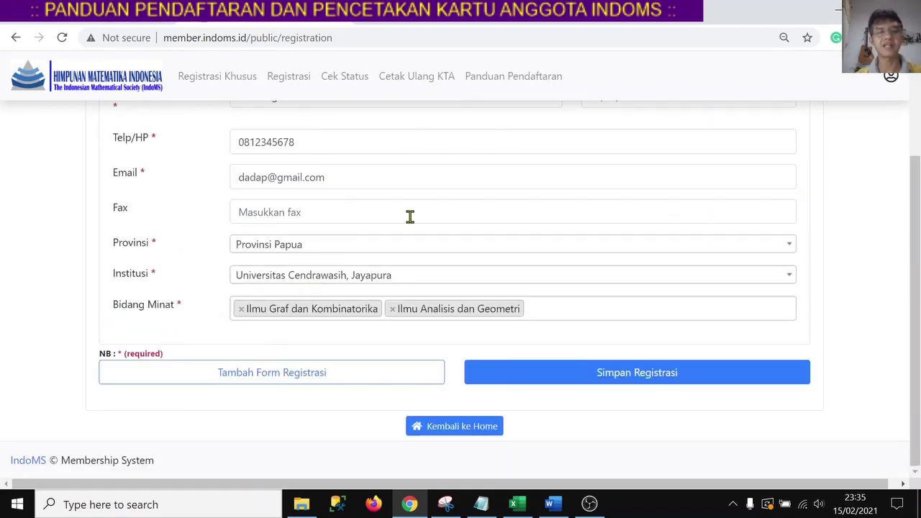
pyautogui.scroll(2, 360, 173)
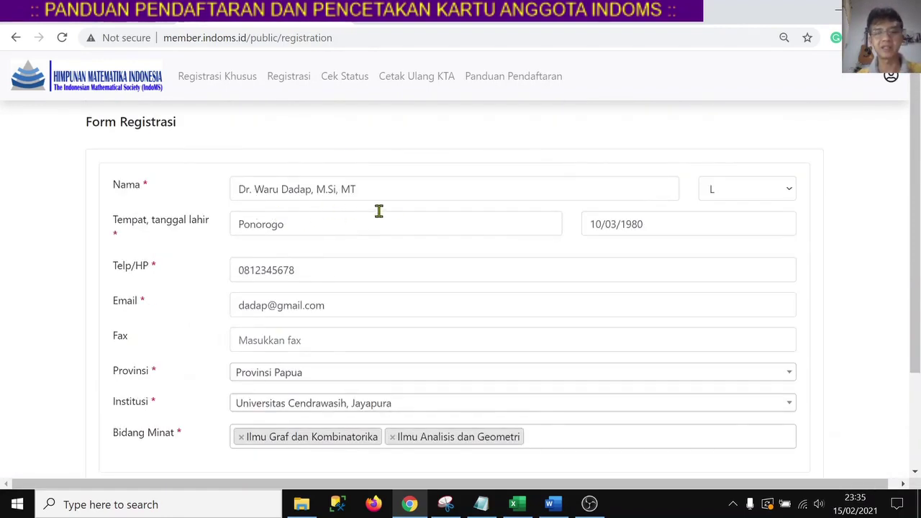
pyautogui.scroll(-2, 324, 302)
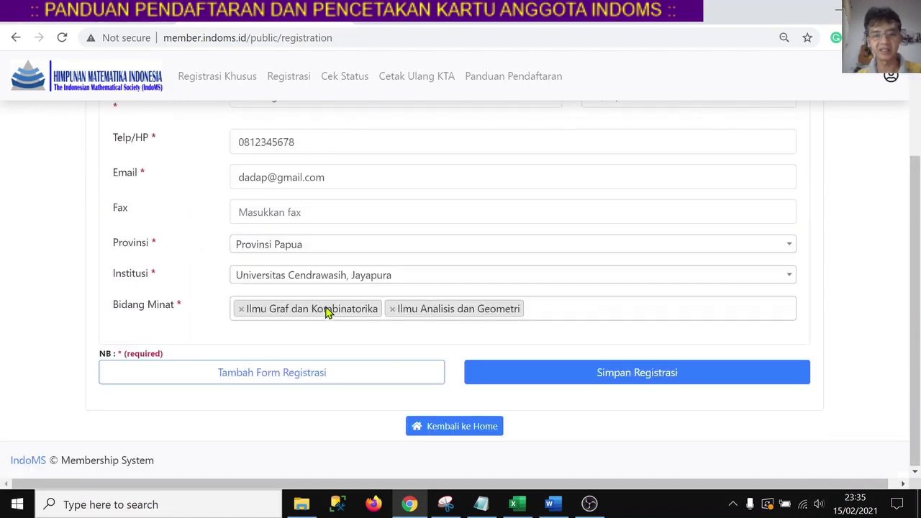
# Submit with Simpan Registrasi and select the issued Kode Registrasi.
pyautogui.click(646, 380)
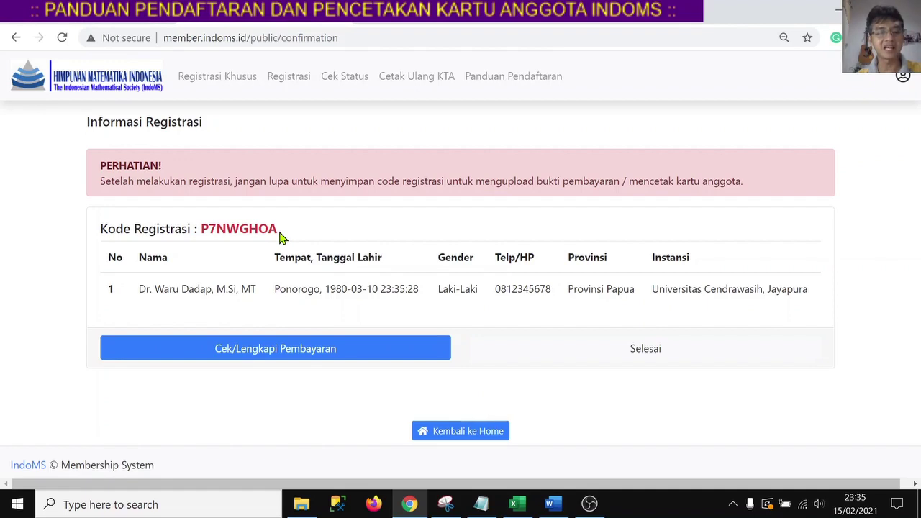
pyautogui.moveTo(283, 236); pyautogui.dragTo(203, 227)
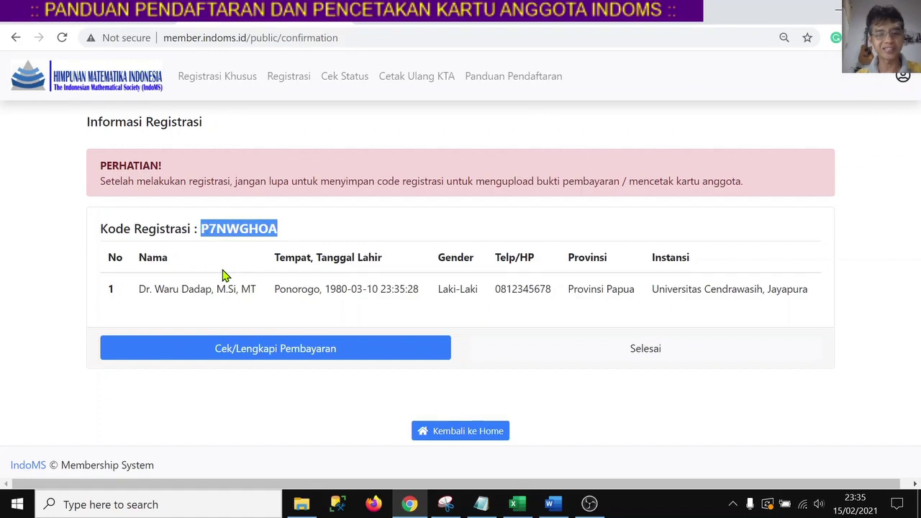
# Open Notepad and paste the Kode Registrasi from the confirmation page into a new note.
pyautogui.click(202, 505)
pyautogui.write('notepad')
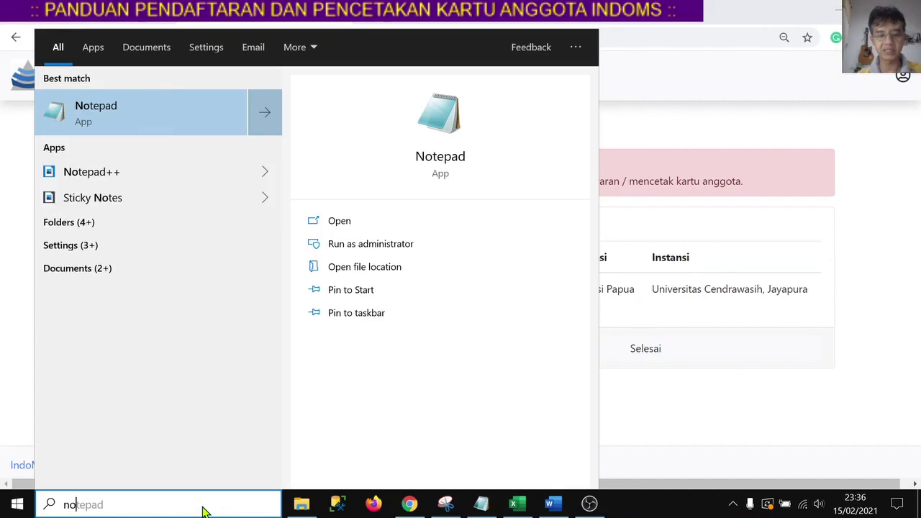
pyautogui.press('Return')
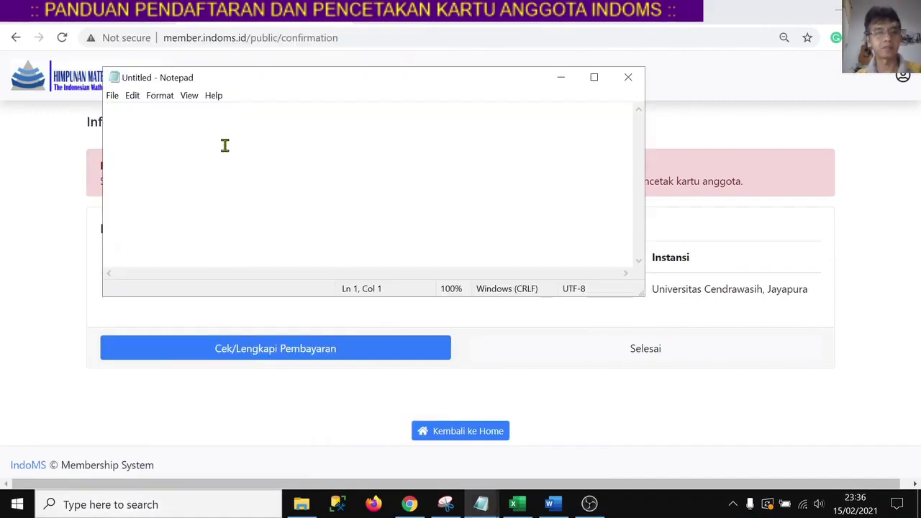
pyautogui.click(72, 172)
pyautogui.moveTo(282, 230); pyautogui.dragTo(202, 221)
pyautogui.hotkey('ctrl', 'c')
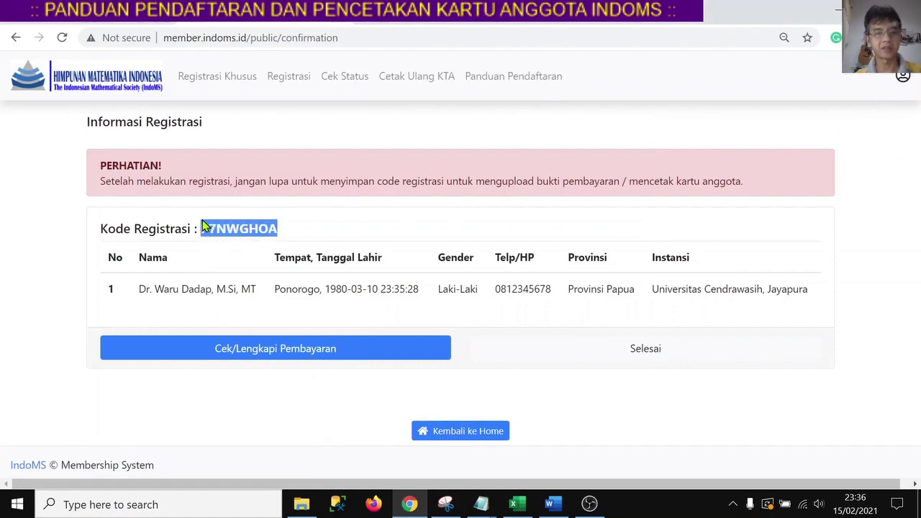
pyautogui.hotkey('alt', 'Tab')
pyautogui.hotkey('ctrl', 'v')
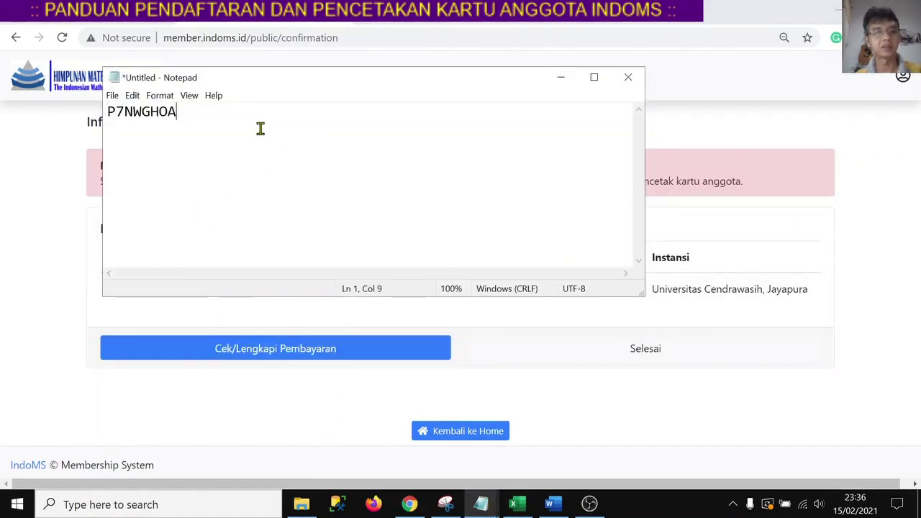
pyautogui.click(62, 231)
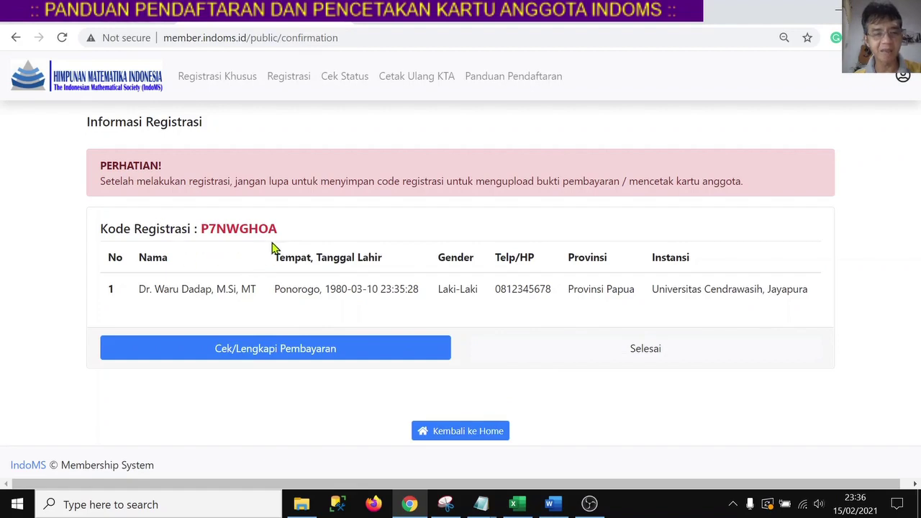
# Return via Kembali ke Home and scroll down to the Layanan service cards.
pyautogui.click(481, 437)
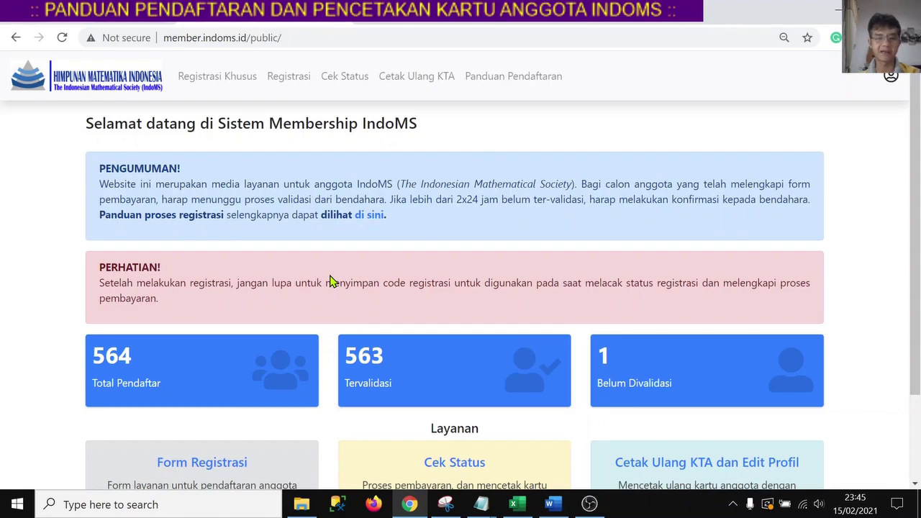
pyautogui.scroll(-1, 332, 280)
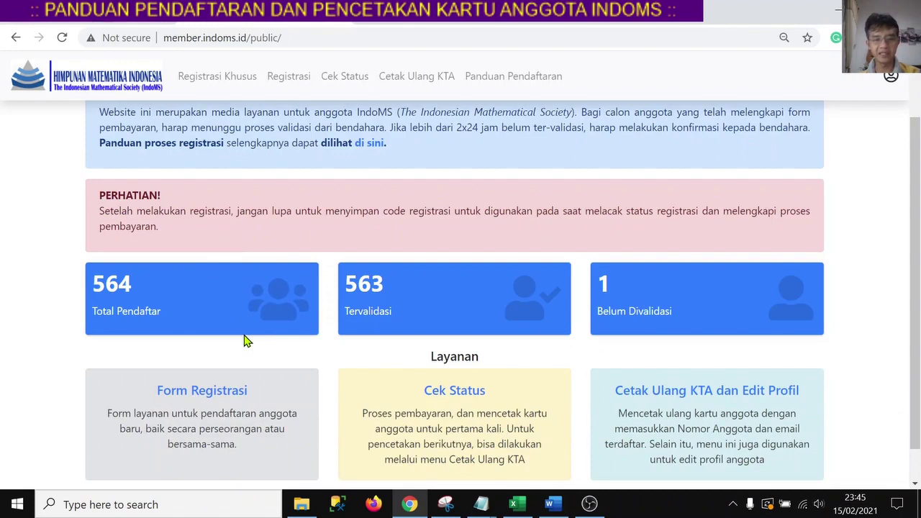
pyautogui.scroll(-1, 244, 341)
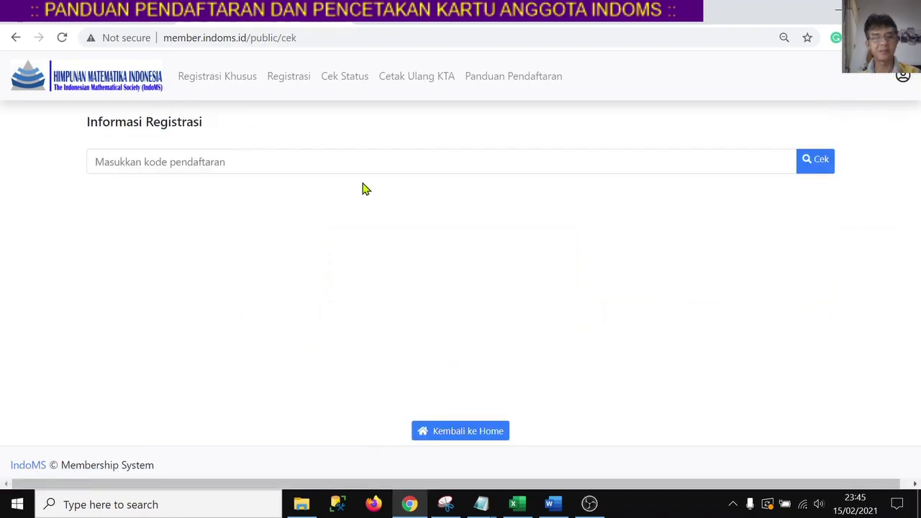
# Paste the registration code saved in Notepad into the status-check field and look it up.
pyautogui.click(226, 161)
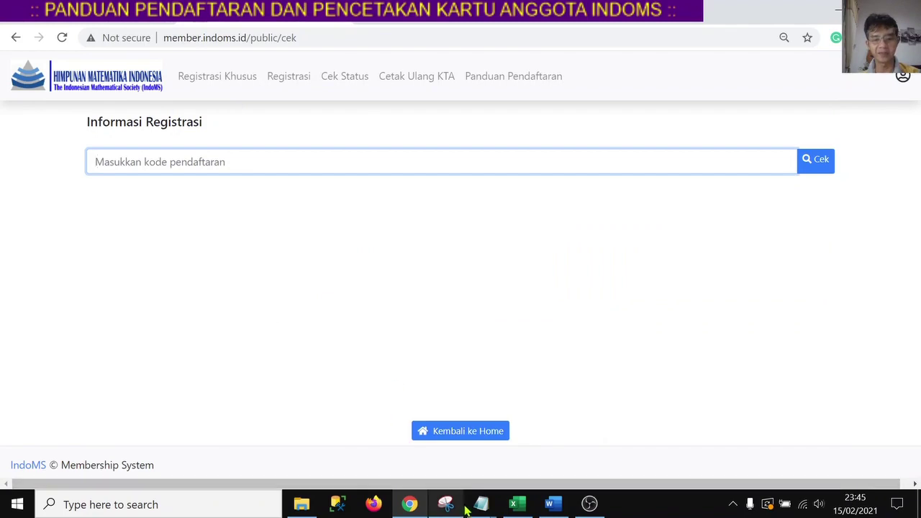
pyautogui.hotkey('alt', 'Tab')
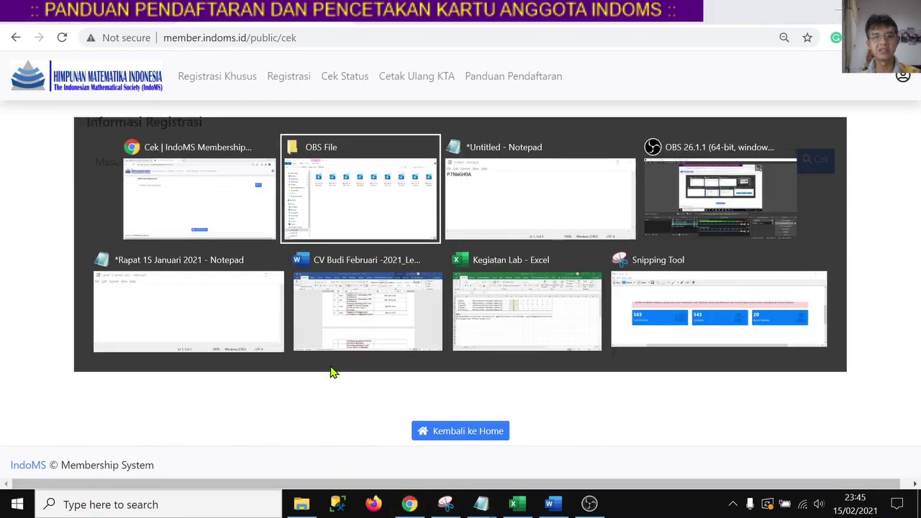
pyautogui.hotkey('alt', 'Tab')
pyautogui.moveTo(186, 113); pyautogui.dragTo(104, 110)
pyautogui.hotkey('ctrl', 'c')
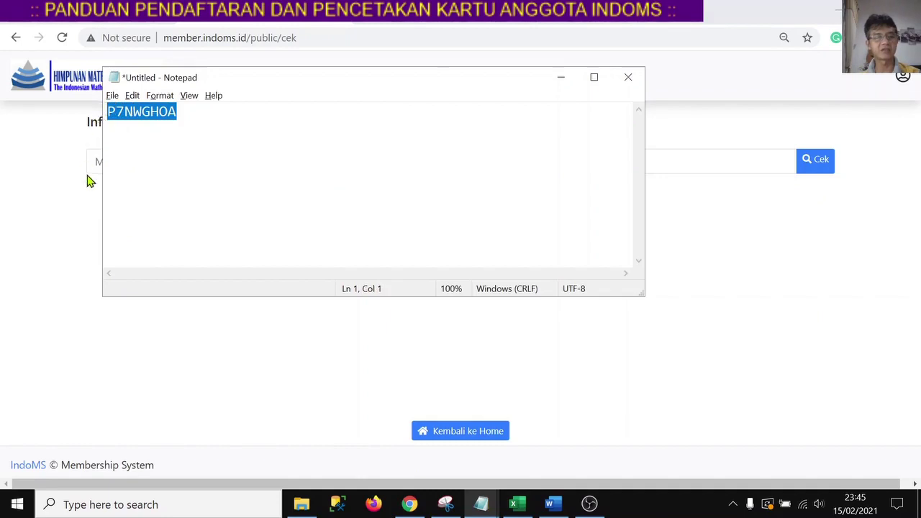
pyautogui.click(71, 231)
pyautogui.click(181, 160)
pyautogui.hotkey('ctrl', 'v')
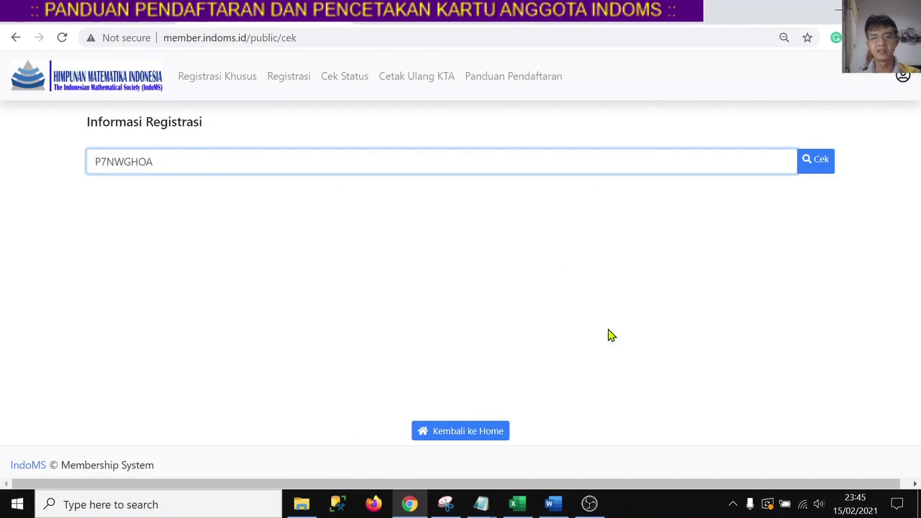
pyautogui.click(814, 170)
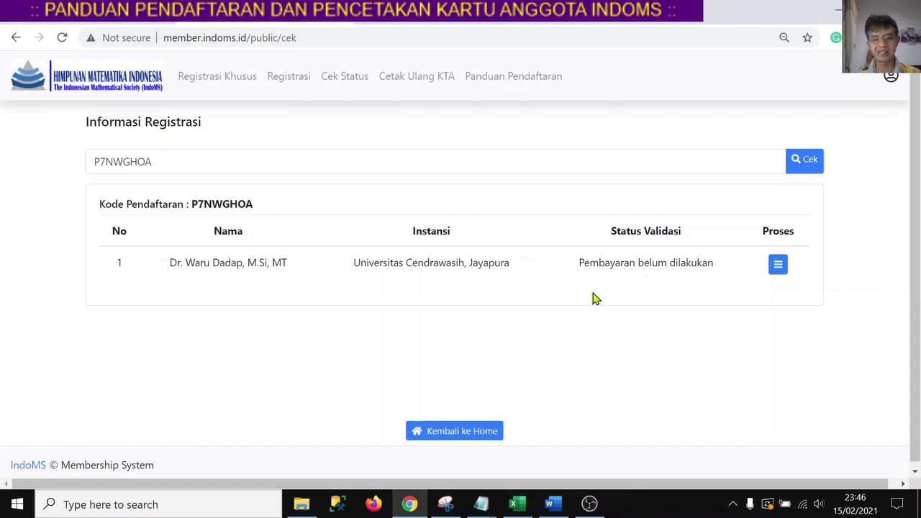
# Through Proses > Pembayaran, upload the Contoh Bukti Pembayaran image as payment proof.
pyautogui.click(776, 271)
pyautogui.click(742, 271)
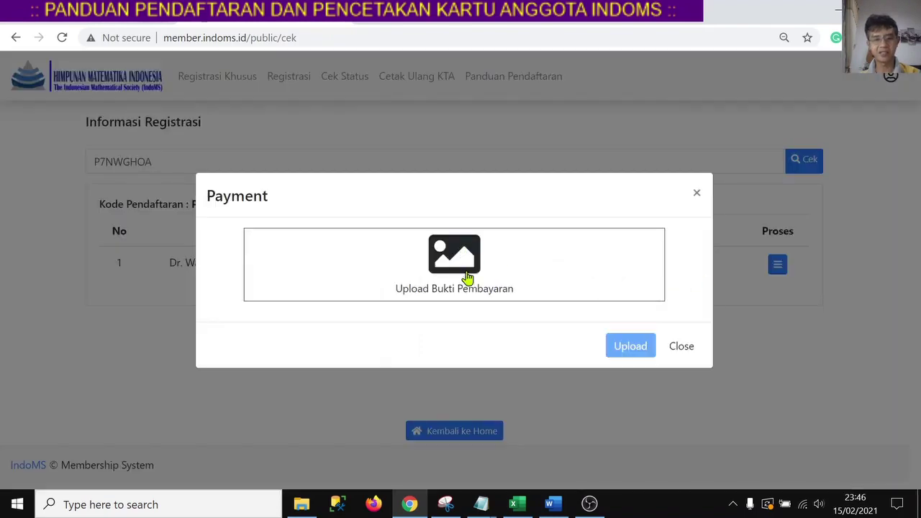
pyautogui.click(473, 260)
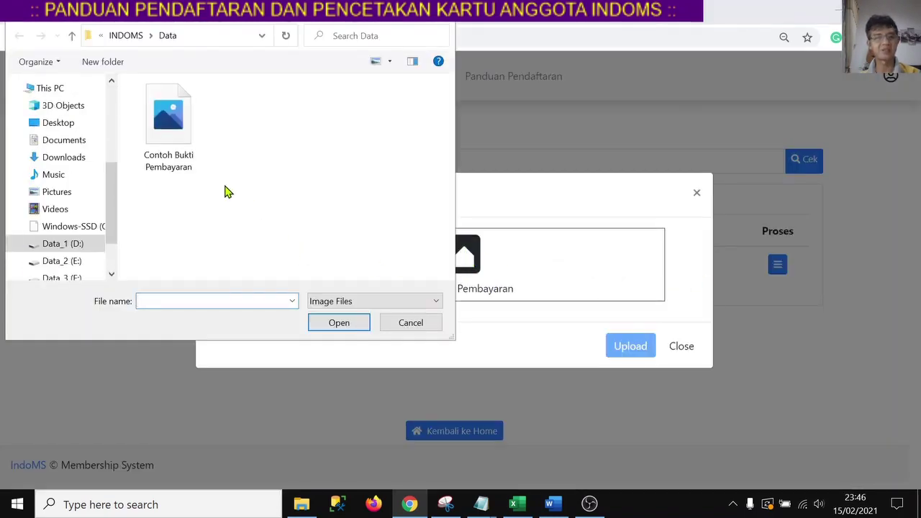
pyautogui.click(172, 138)
pyautogui.click(353, 328)
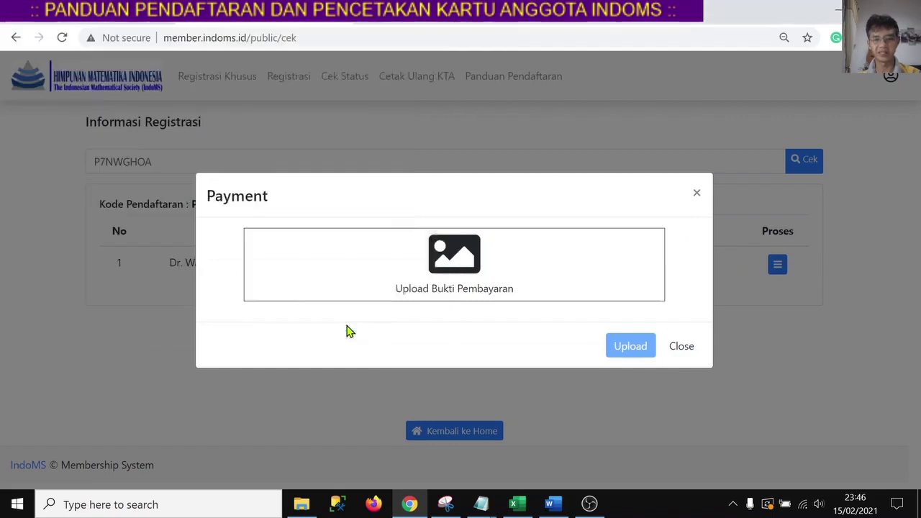
pyautogui.scroll(-2, 506, 235)
pyautogui.scroll(-4, 508, 235)
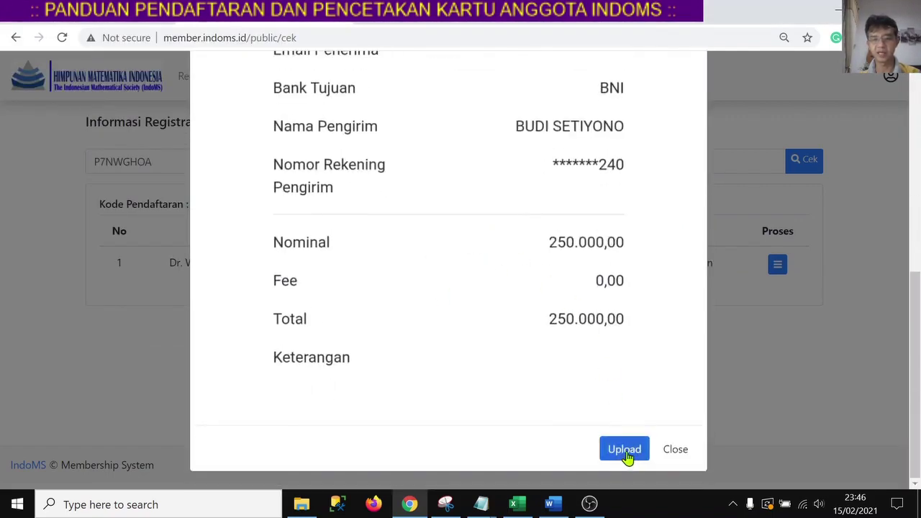
pyautogui.click(625, 452)
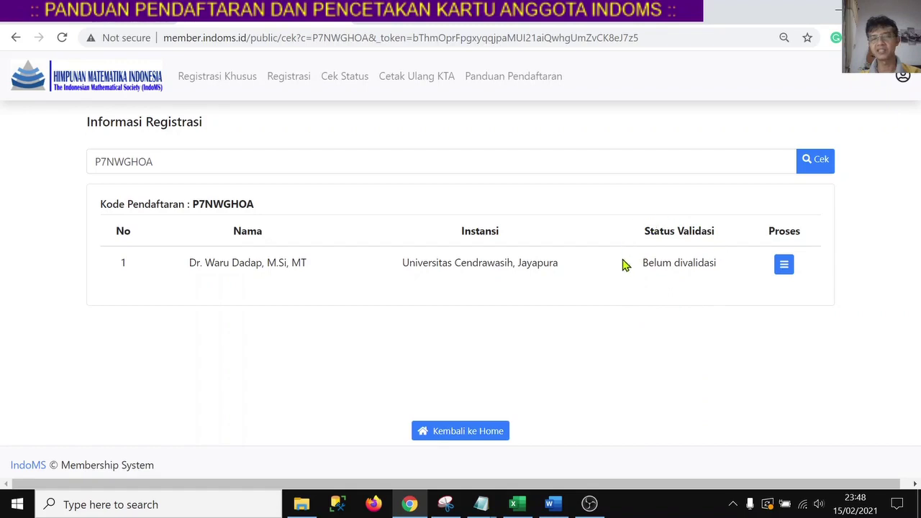
# Open and close the registration's Proses actions menu while it still shows Belum divalidasi.
pyautogui.click(779, 269)
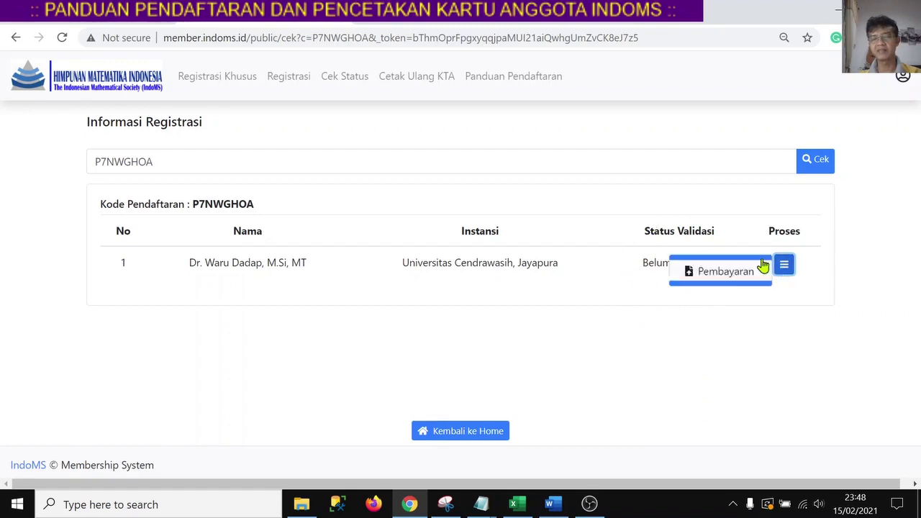
pyautogui.click(656, 322)
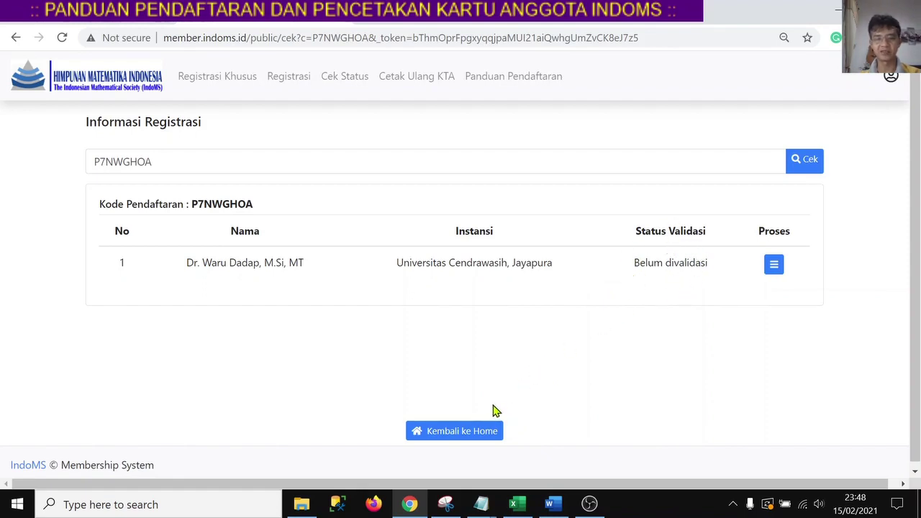
# Return to the membership home page and open Cek Status from the Layanan section.
pyautogui.click(460, 432)
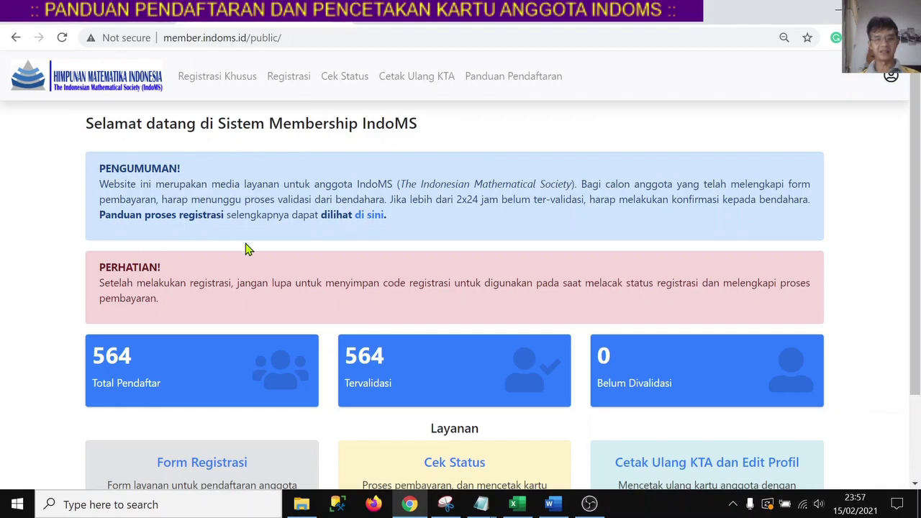
pyautogui.scroll(-1, 245, 249)
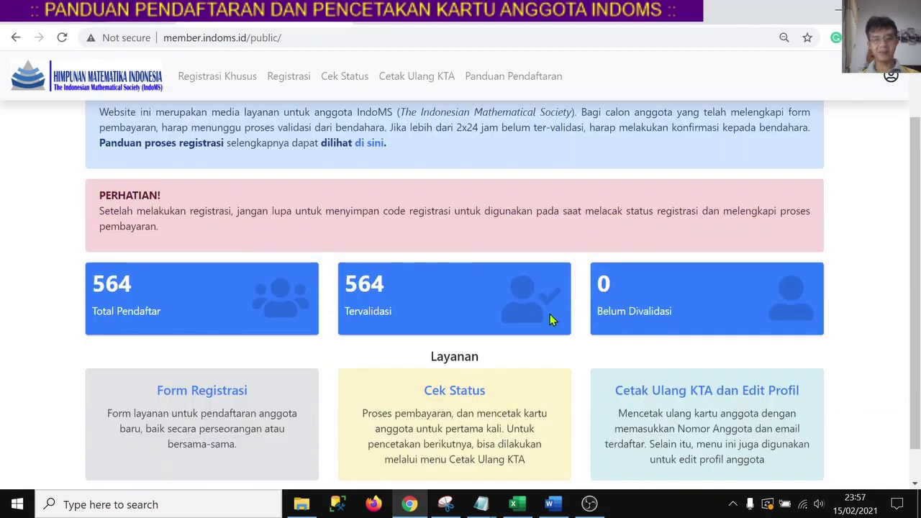
pyautogui.click(453, 396)
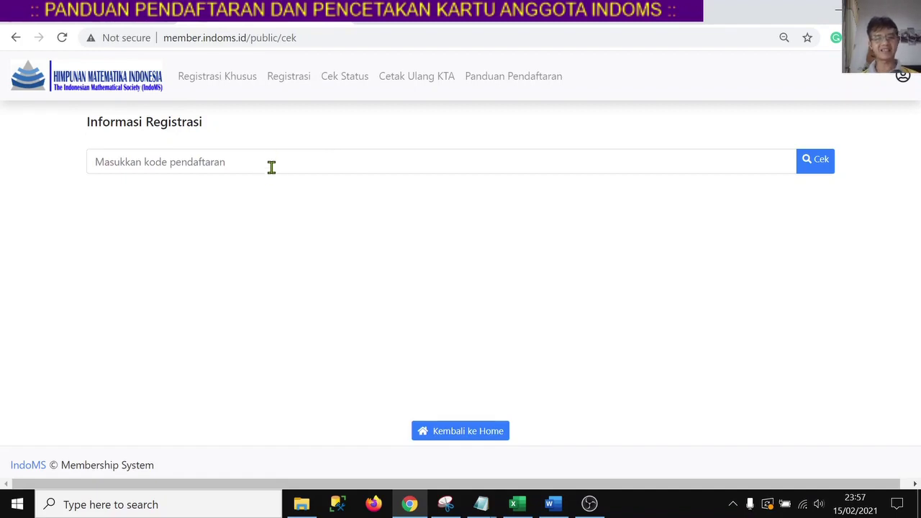
# Paste the registration code saved in Notepad into Cek Status and look it up, now Telah divalidasi.
pyautogui.hotkey('alt', 'Tab')
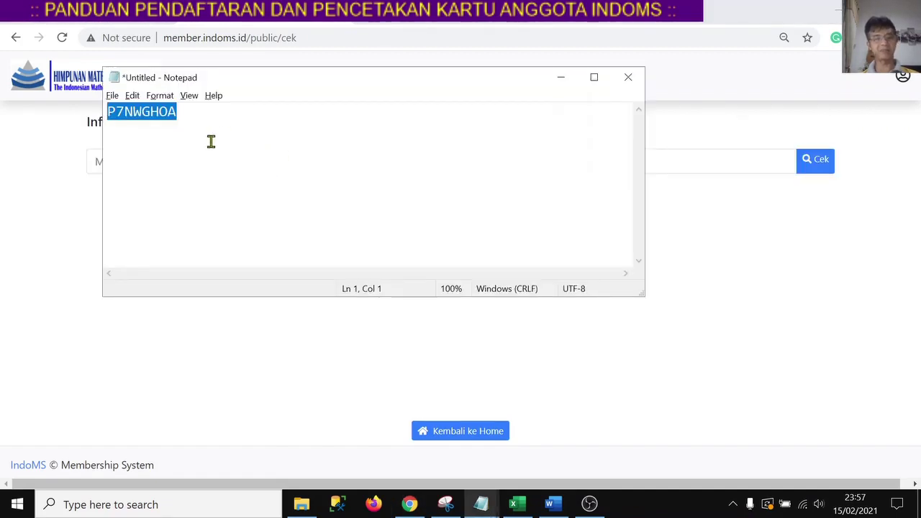
pyautogui.click(75, 214)
pyautogui.click(164, 165)
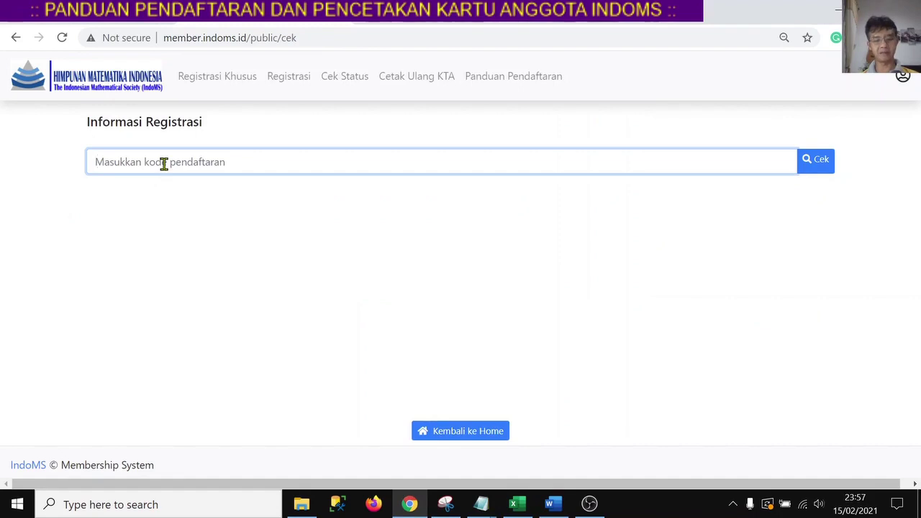
pyautogui.hotkey('ctrl', 'v')
pyautogui.click(814, 162)
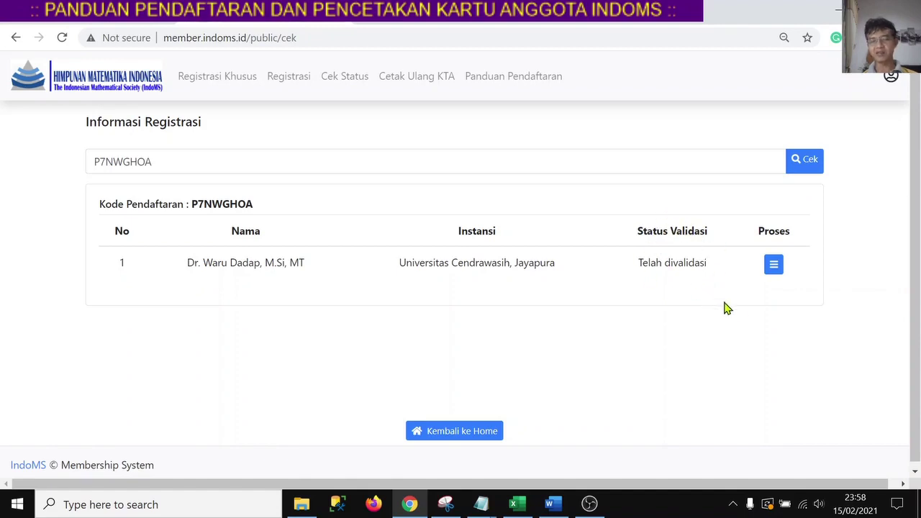
# Choose Cetak Kwitansi from the Proses menu to open the Rp. 250.000,- receipt PDF.
pyautogui.click(774, 266)
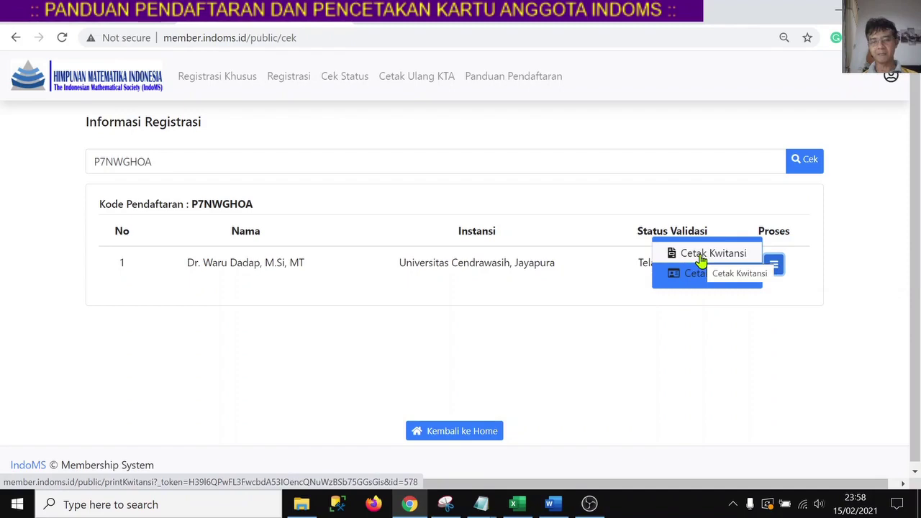
pyautogui.click(702, 259)
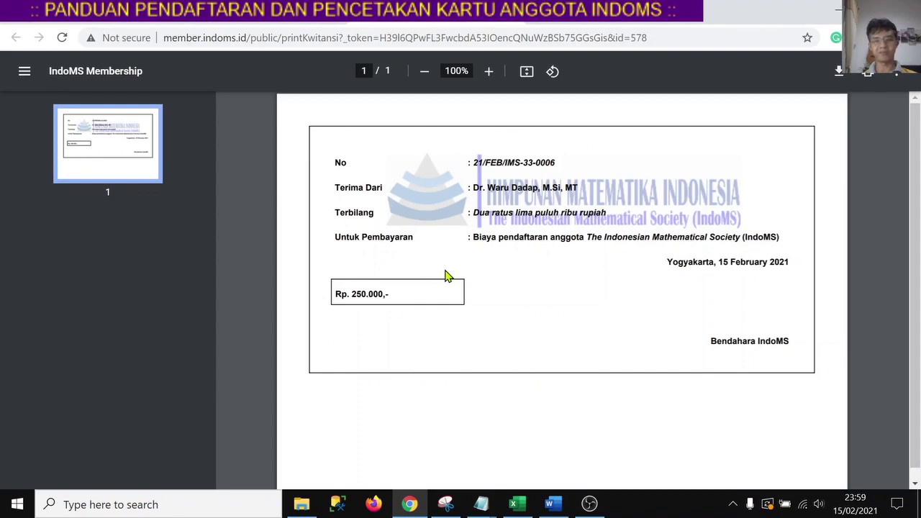
pyautogui.click(868, 72)
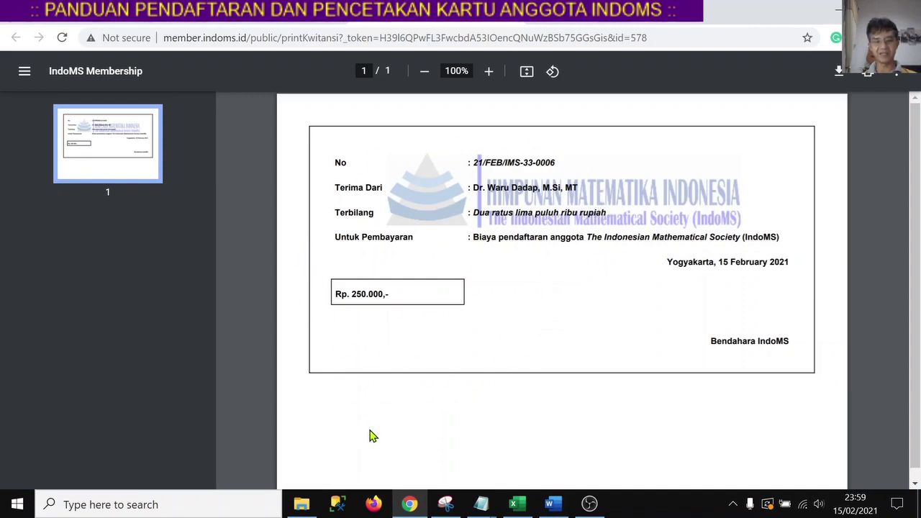
pyautogui.click(375, 504)
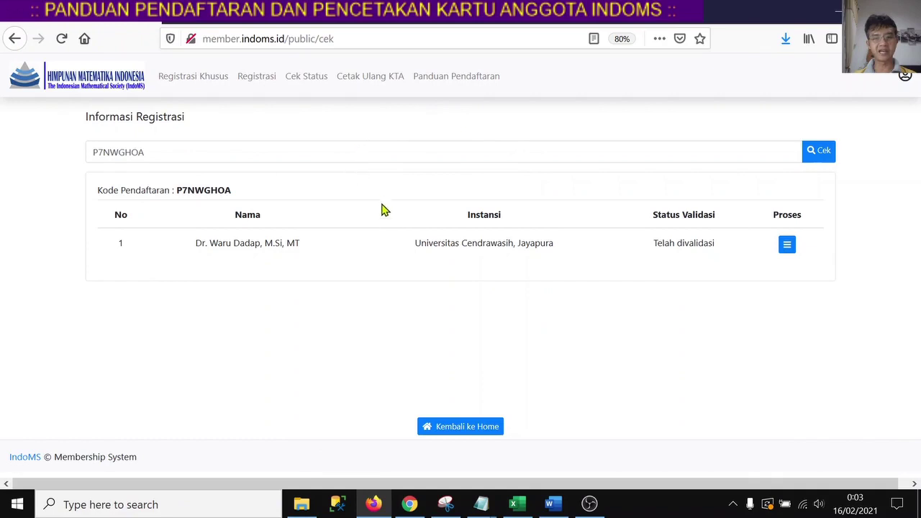
# Download the member card (KTA) for printing from the registration's Proses menu.
pyautogui.click(786, 247)
pyautogui.click(753, 251)
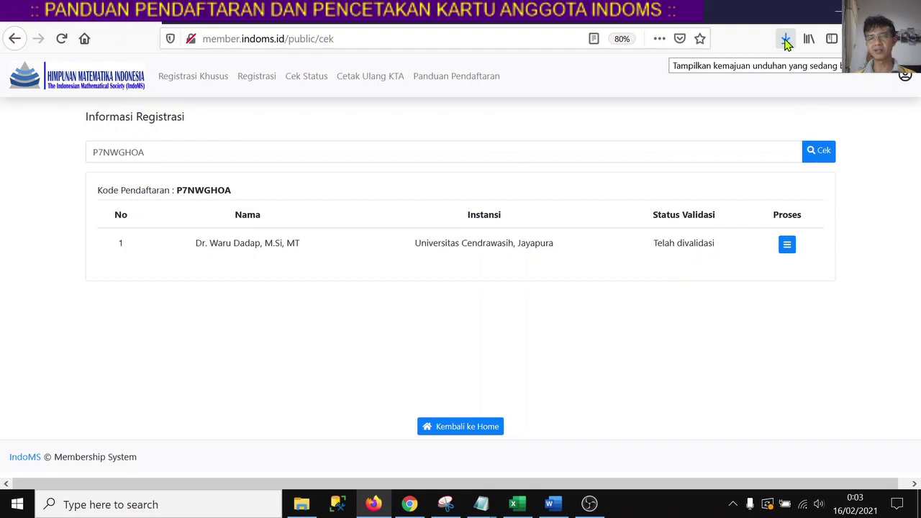
# Open printKwitansi(9).pdf from Firefox's downloads list.
pyautogui.click(786, 41)
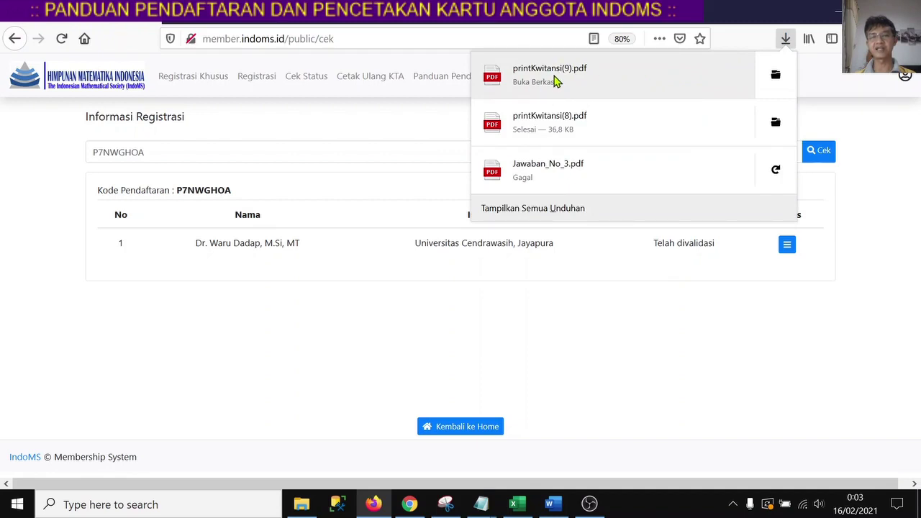
pyautogui.click(558, 82)
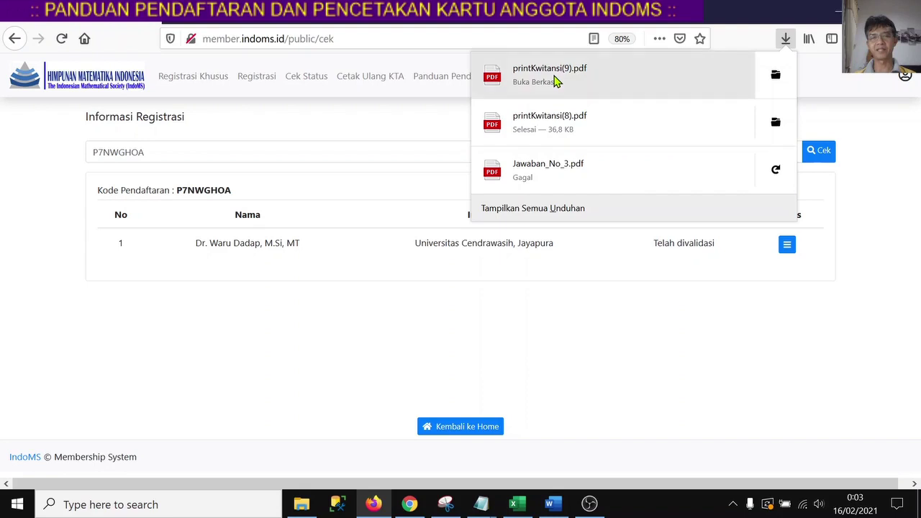
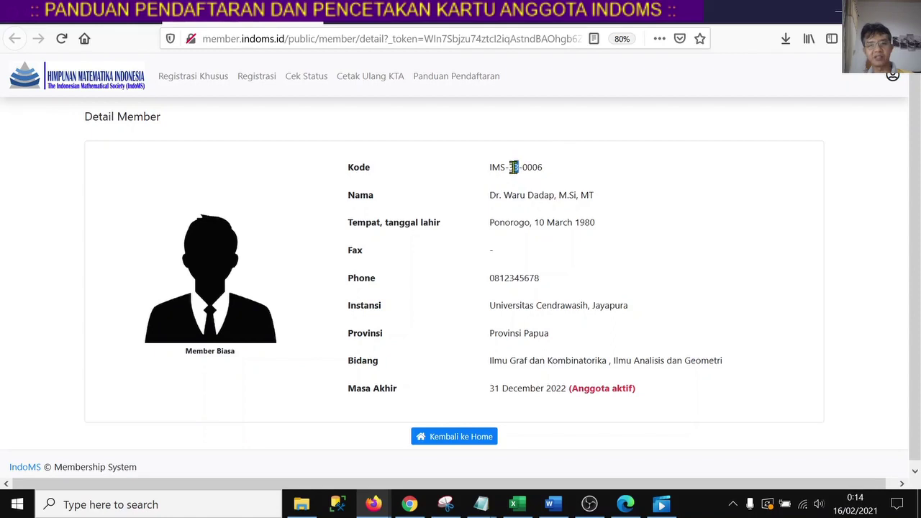
# Highlight the middle number and last four digits of the member code, then switch windows.
pyautogui.click(539, 186)
pyautogui.doubleClick(532, 167)
pyautogui.click(516, 170)
pyautogui.hotkey('alt', 'Tab')
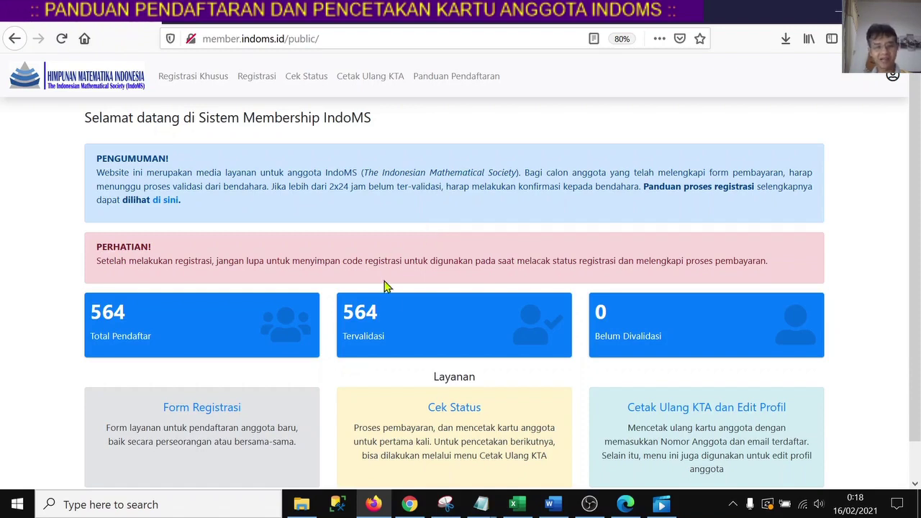
# Open the registration status check page from the Cek Status card.
pyautogui.click(445, 416)
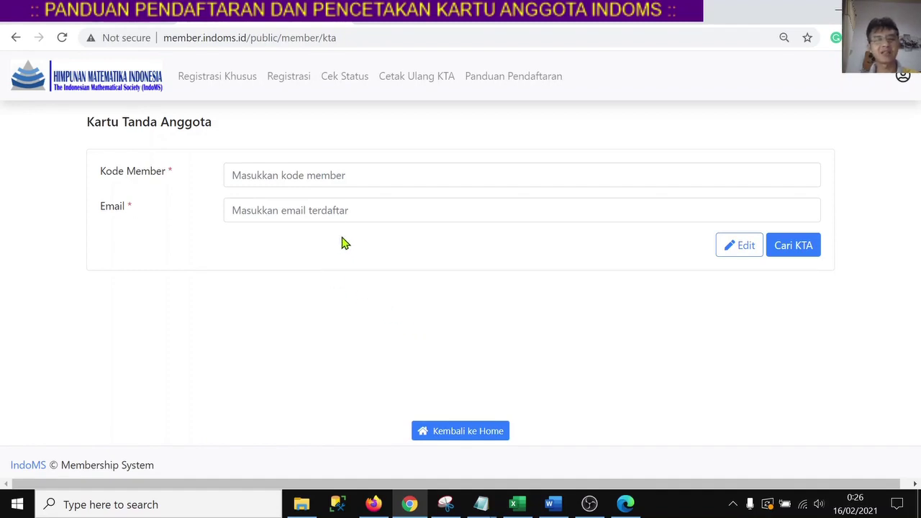
# Enter the member code and registered e-mail address, then open the member's data for editing.
pyautogui.click(367, 180)
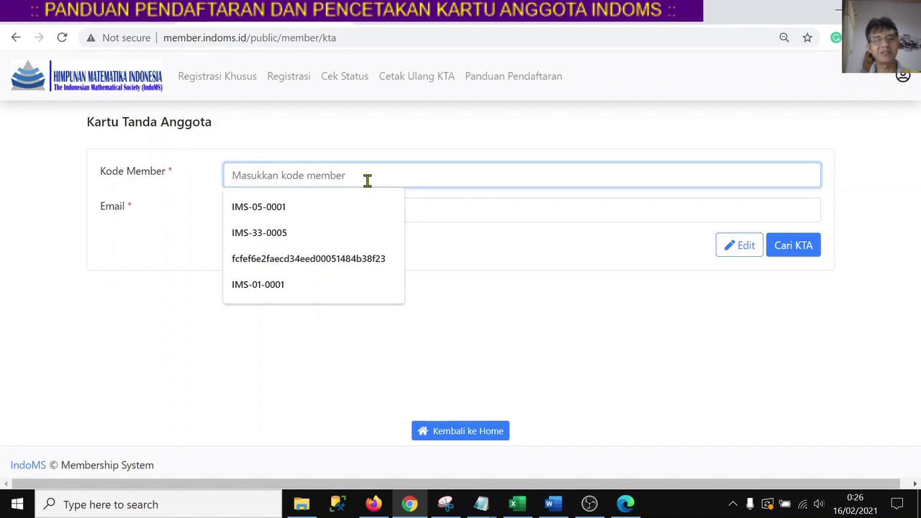
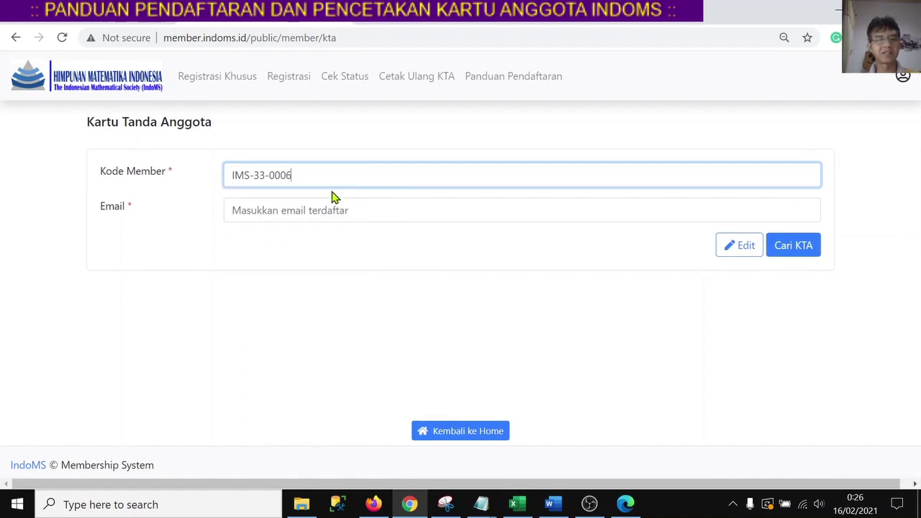
pyautogui.click(320, 215)
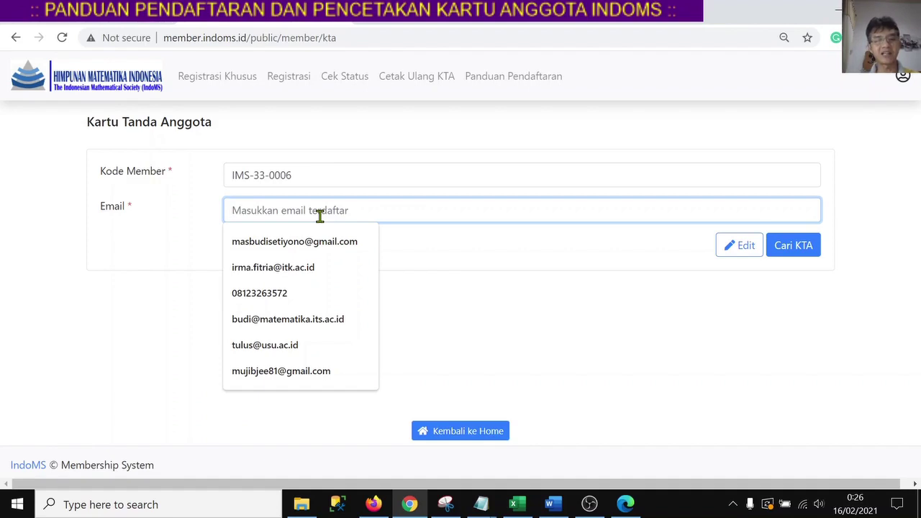
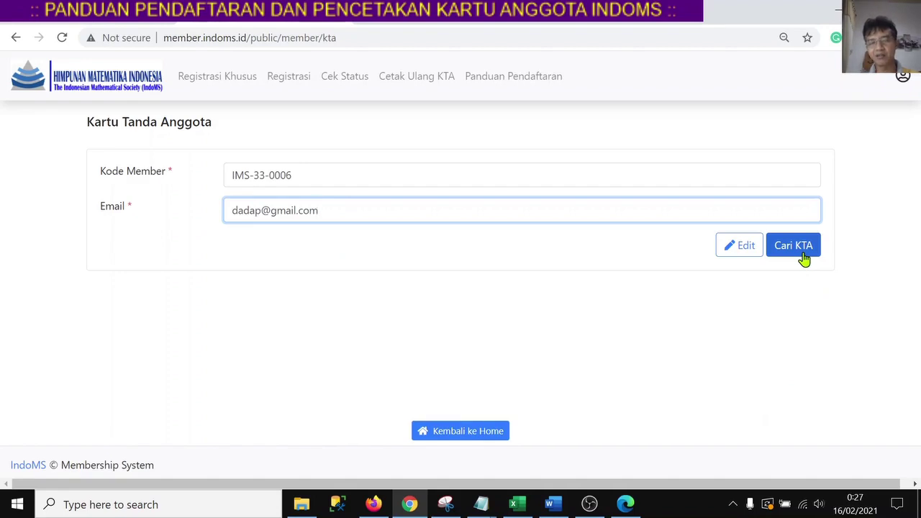
pyautogui.click(748, 252)
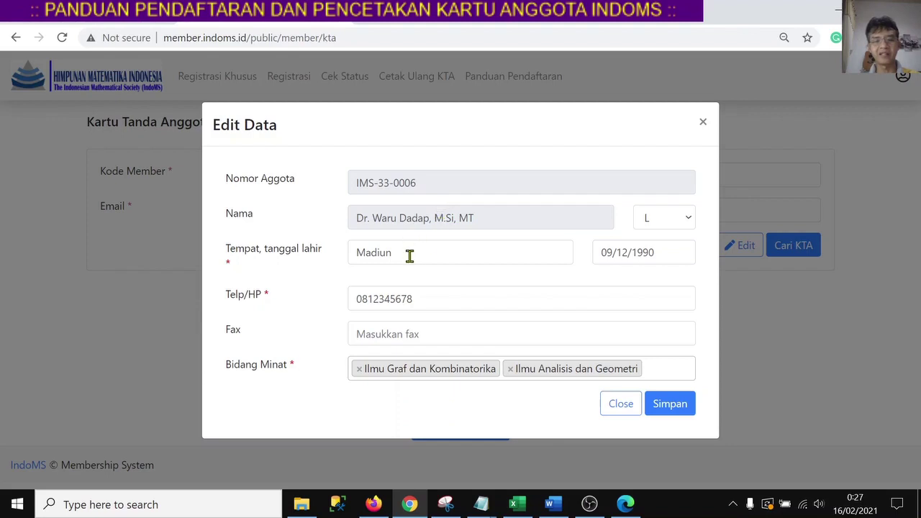
pyautogui.moveTo(410, 256); pyautogui.dragTo(312, 268)
pyautogui.write('Surabaya')
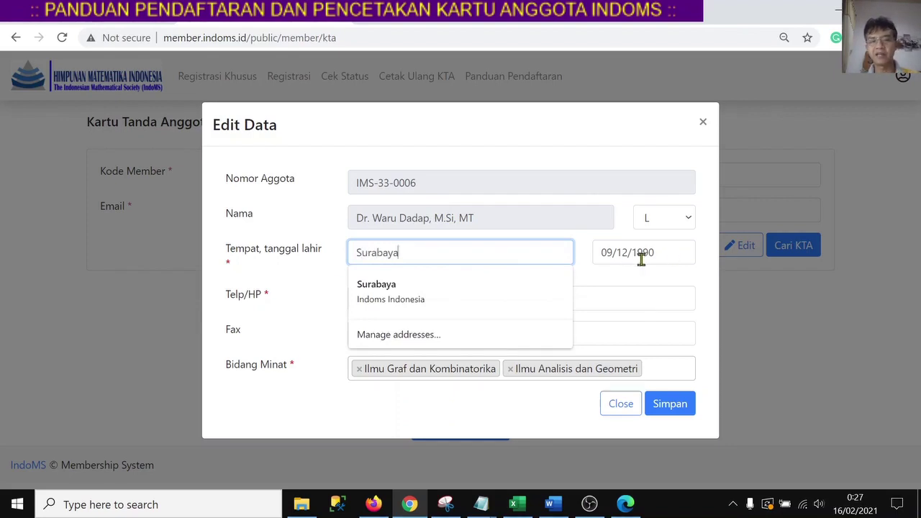
pyautogui.click(613, 256)
pyautogui.press('BackSpace')
pyautogui.press('BackSpace')
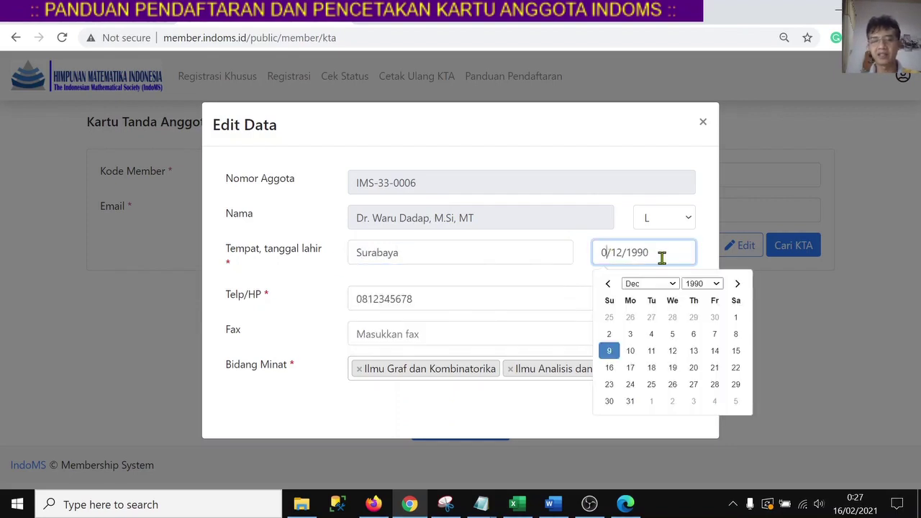
pyautogui.write('10')
pyautogui.press('BackSpace')
pyautogui.write('5/')
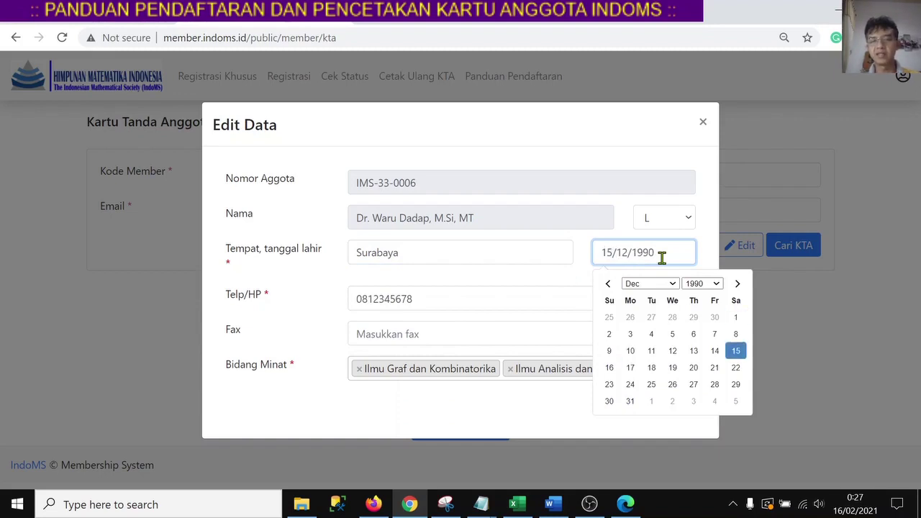
pyautogui.write('06')
pyautogui.hotkey('shift', 'Right')
pyautogui.hotkey('shift', 'Right')
pyautogui.hotkey('shift', 'Right')
pyautogui.write('1985')
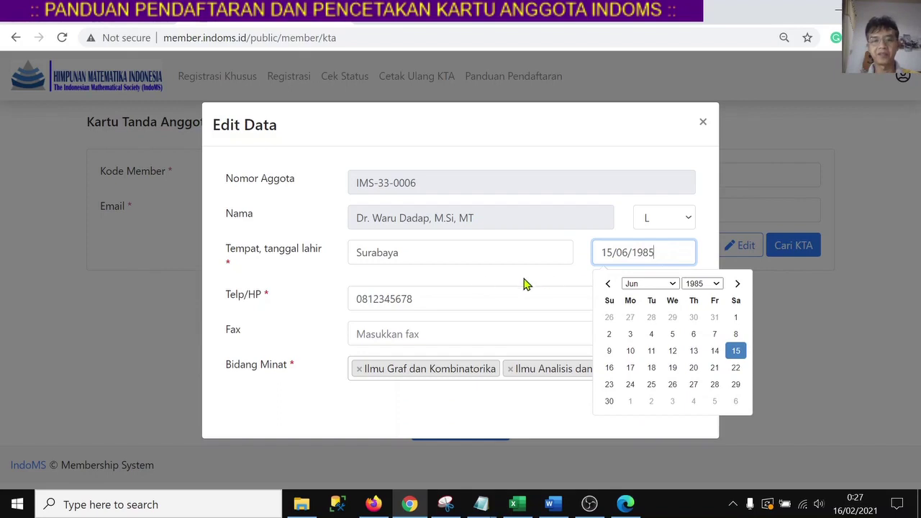
pyautogui.click(464, 279)
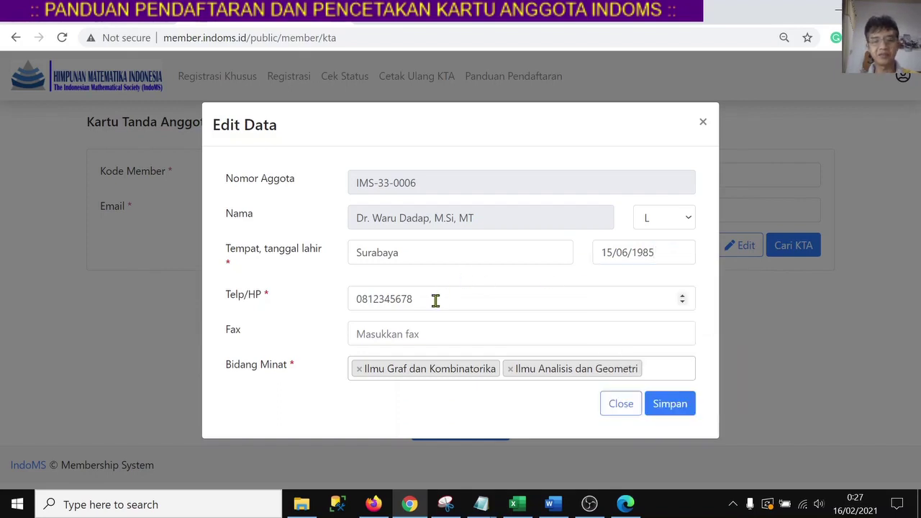
pyautogui.moveTo(436, 301); pyautogui.dragTo(330, 300)
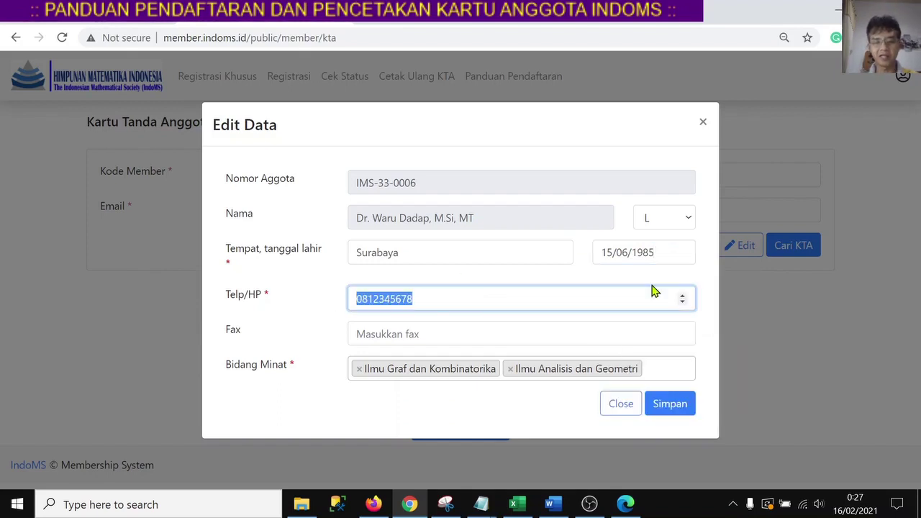
pyautogui.write('081888888')
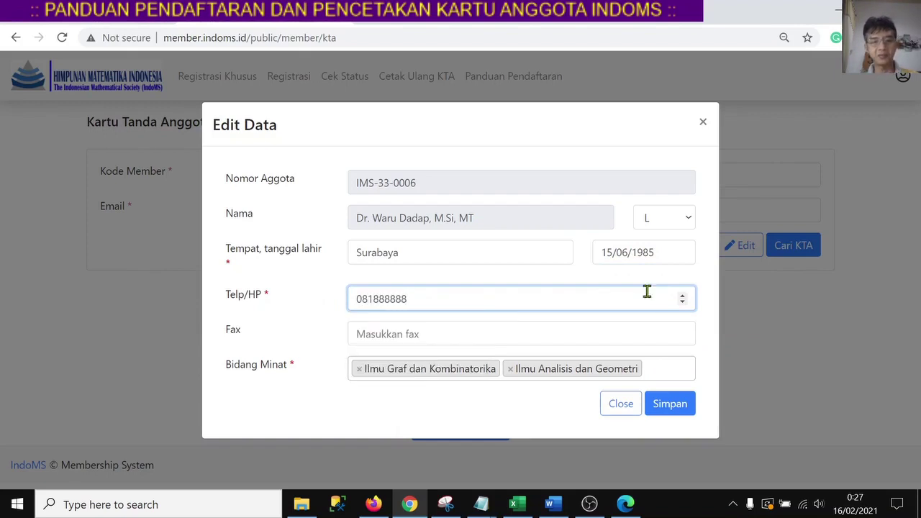
pyautogui.click(484, 336)
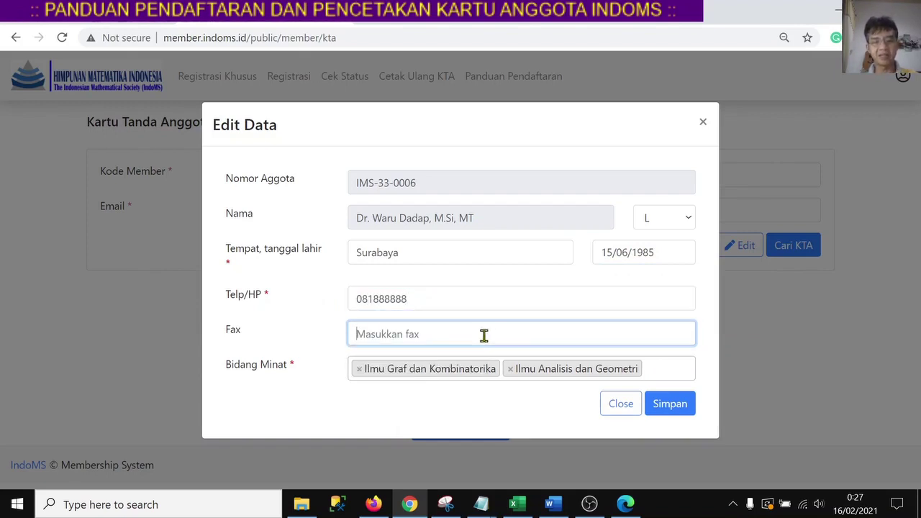
# Replace Ilmu Analisis dan Geometri with Ilmu Aljabar and Ilmu Komputer as interests, keep gender L, and save.
pyautogui.click(510, 368)
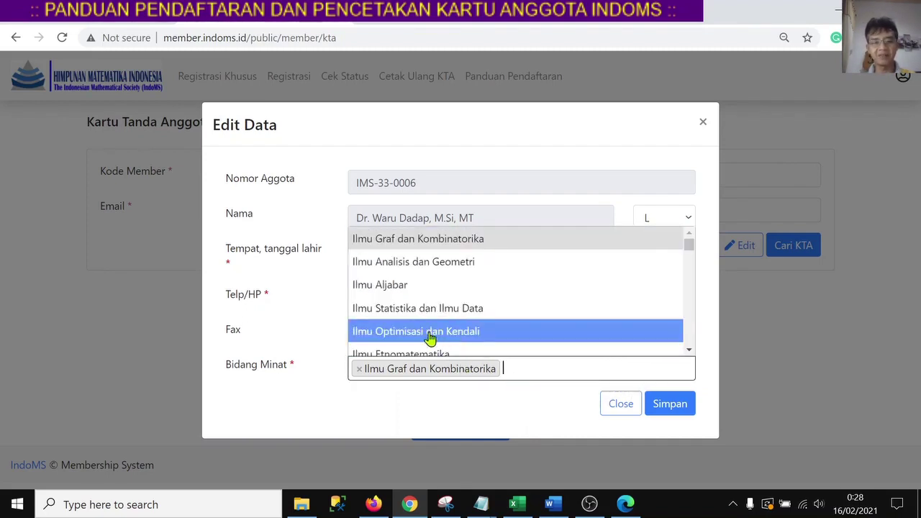
pyautogui.click(411, 298)
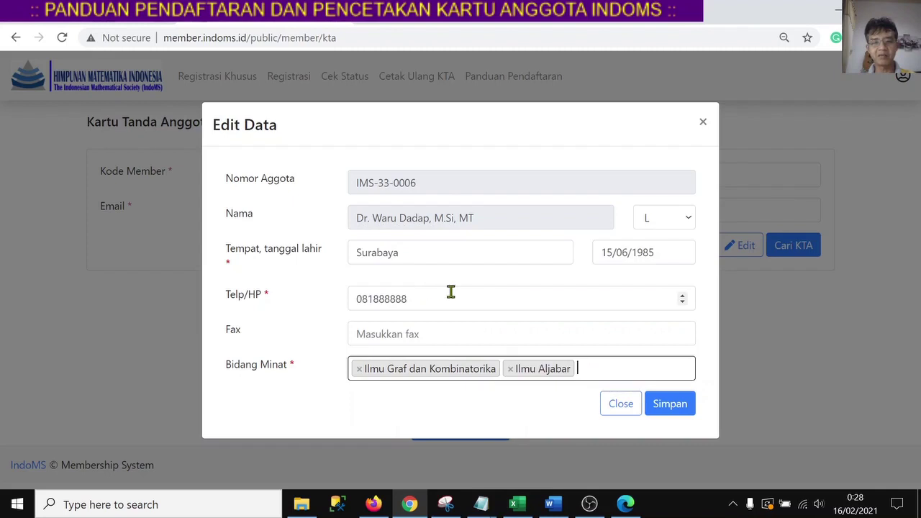
pyautogui.click(588, 372)
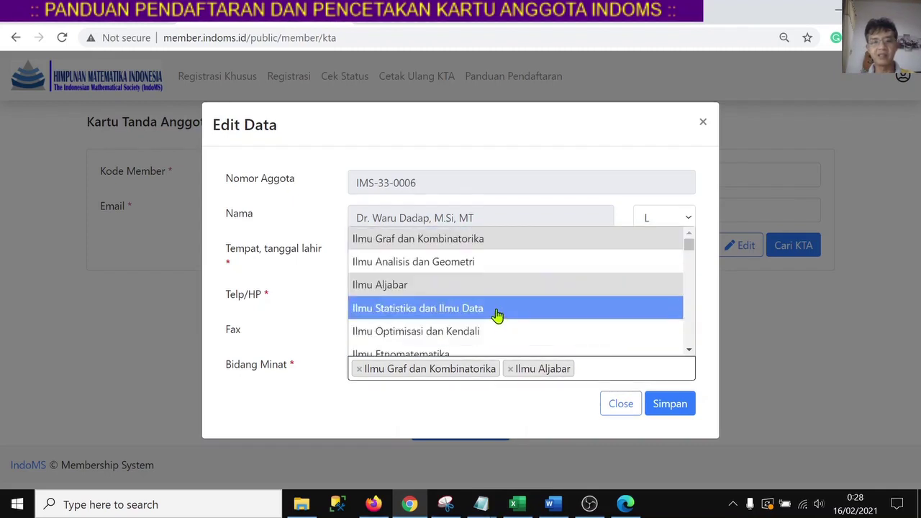
pyautogui.write('kom')
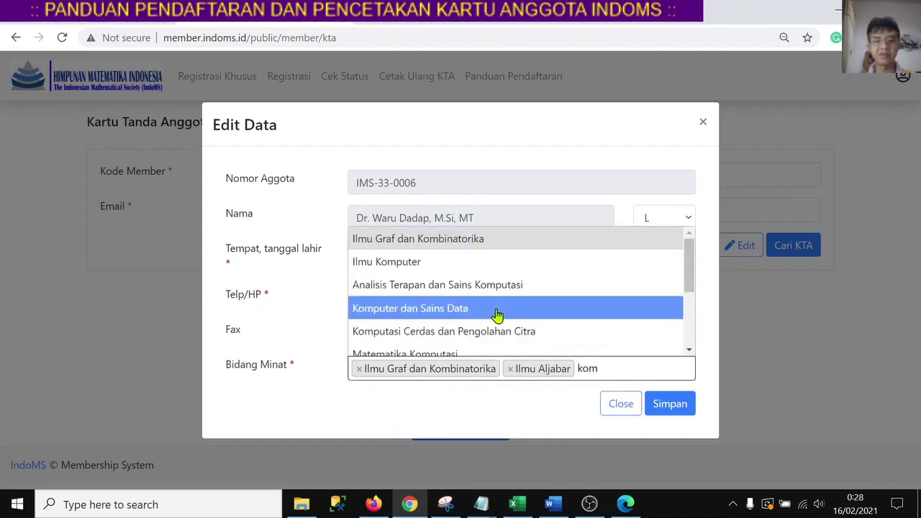
pyautogui.click(423, 266)
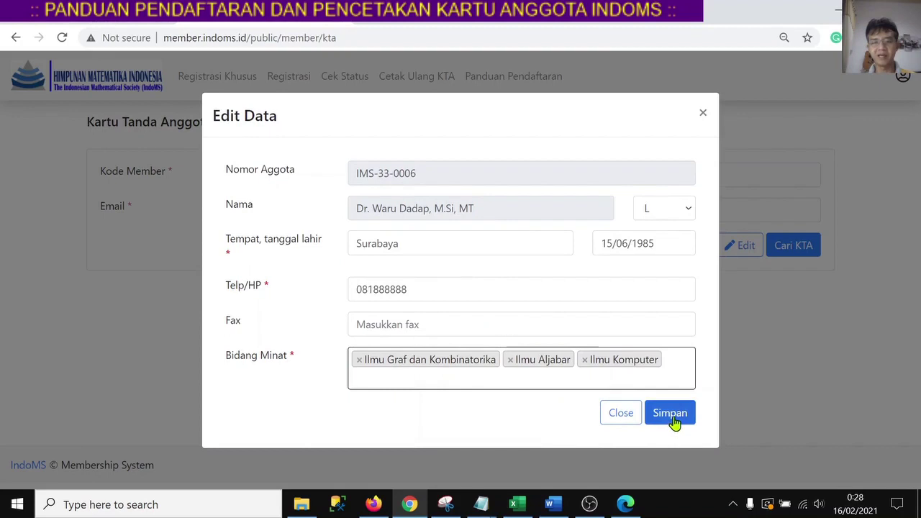
pyautogui.click(673, 212)
pyautogui.click(673, 212)
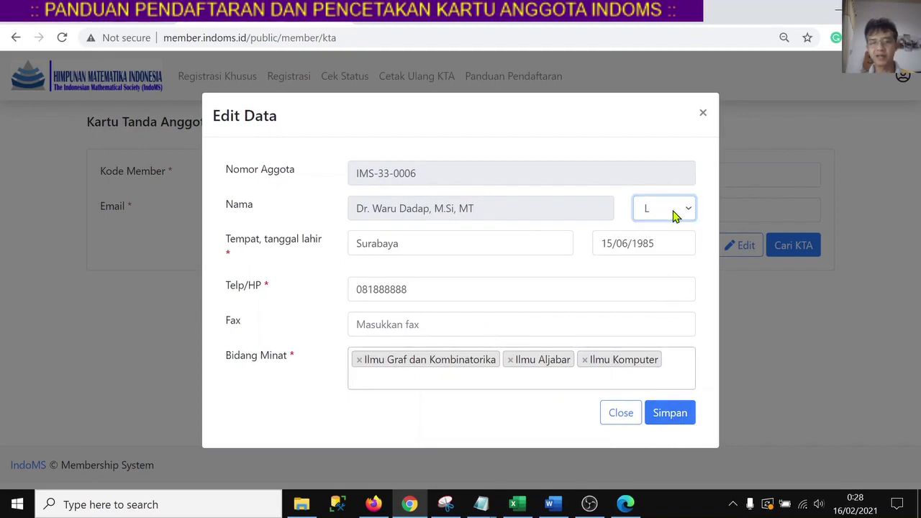
pyautogui.click(675, 418)
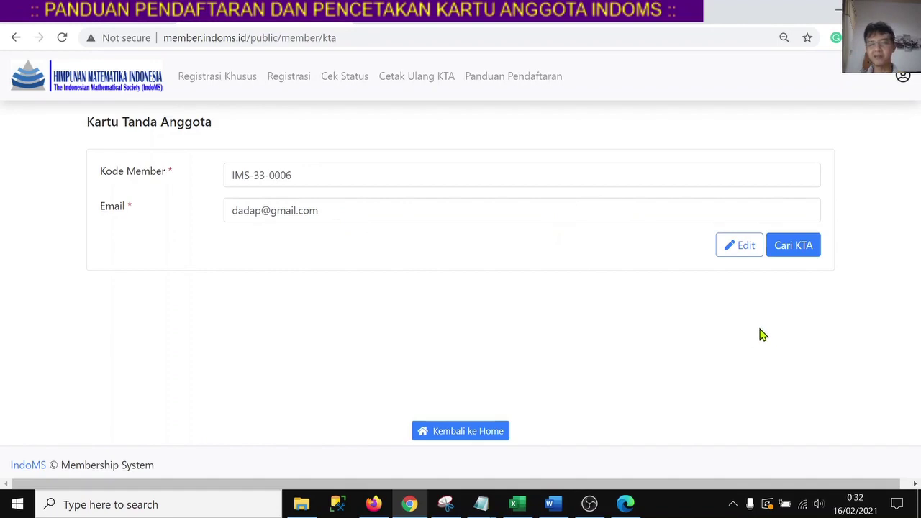
# Look up the member's card and scroll to the KTA PDF valid until 31 Desember 2022.
pyautogui.click(790, 249)
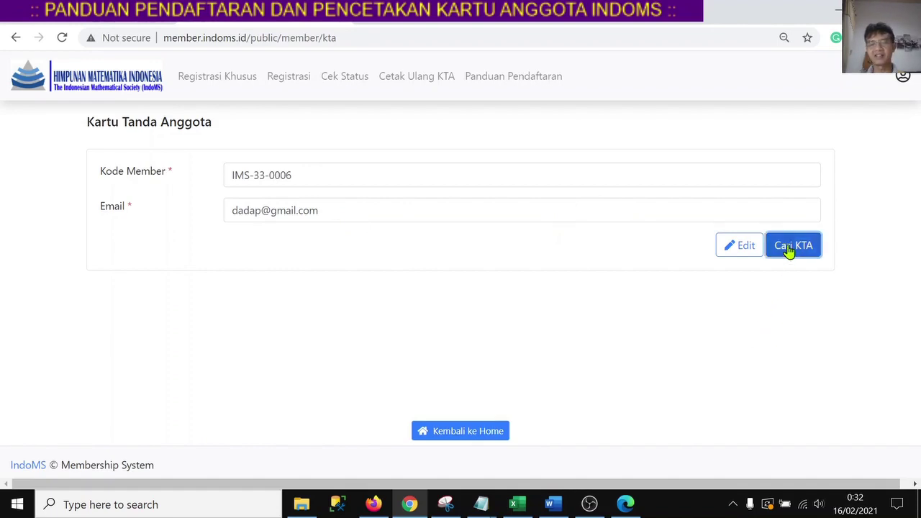
pyautogui.scroll(-2, 580, 281)
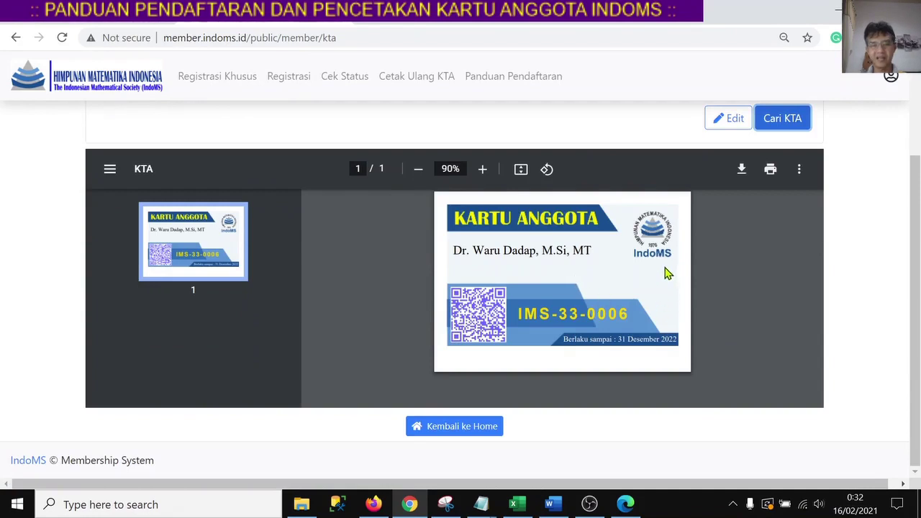